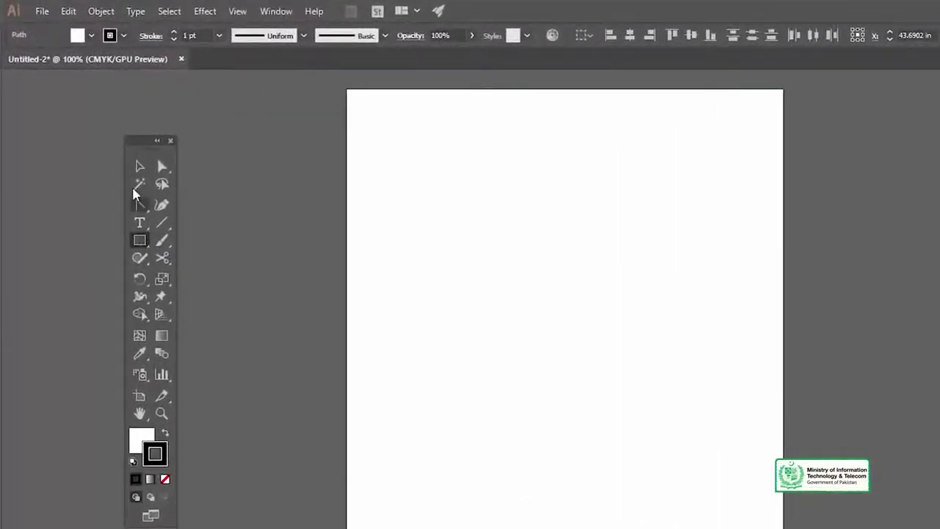
# Keep the plain Rectangle tool after browsing the shape tools flyout
pyautogui.moveTo(142, 142); pyautogui.dragTo(145, 143)
pyautogui.click(144, 239)
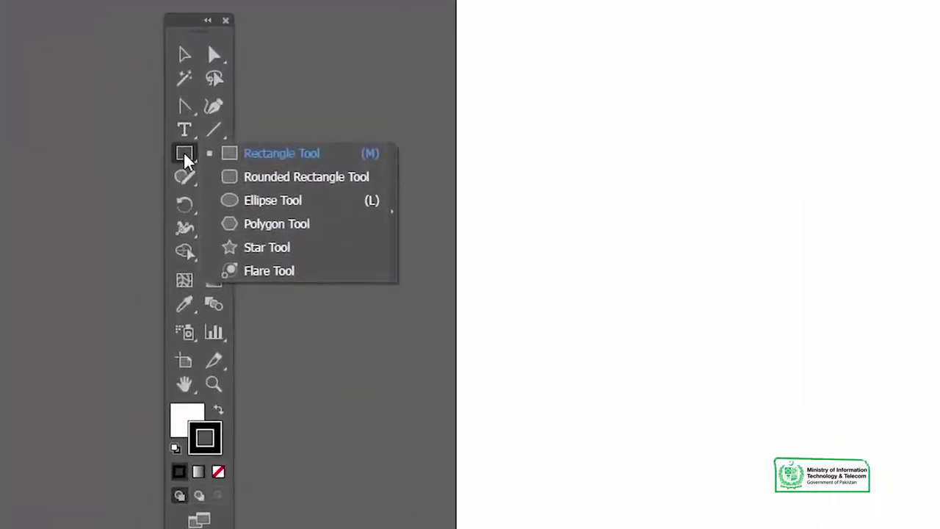
pyautogui.click(185, 161)
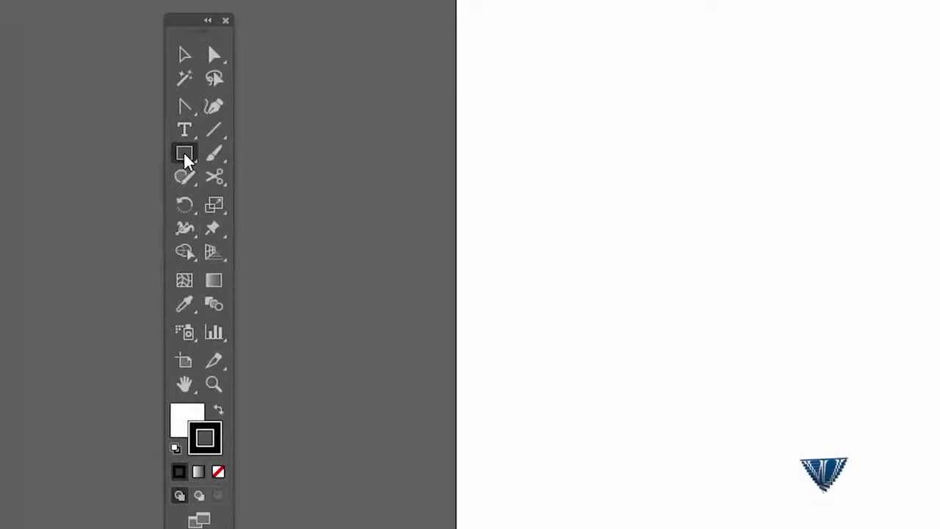
pyautogui.click(185, 161)
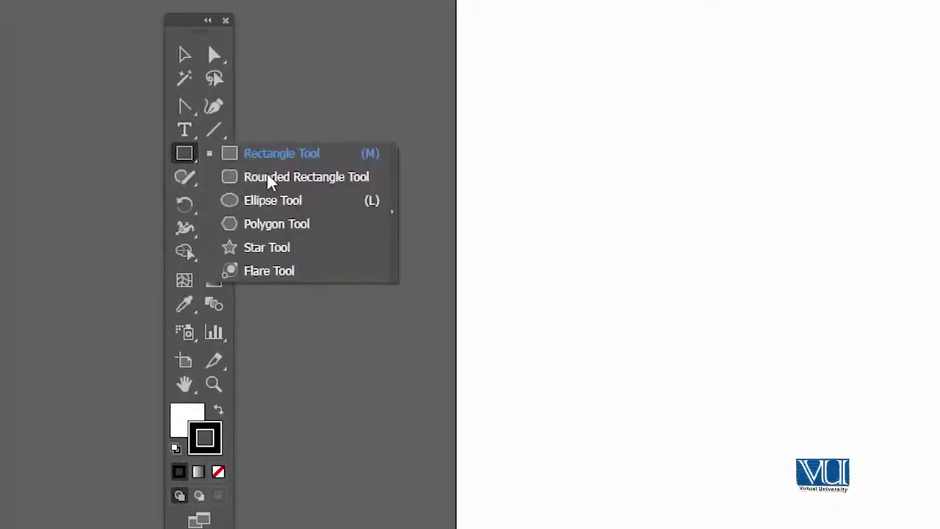
pyautogui.click(271, 154)
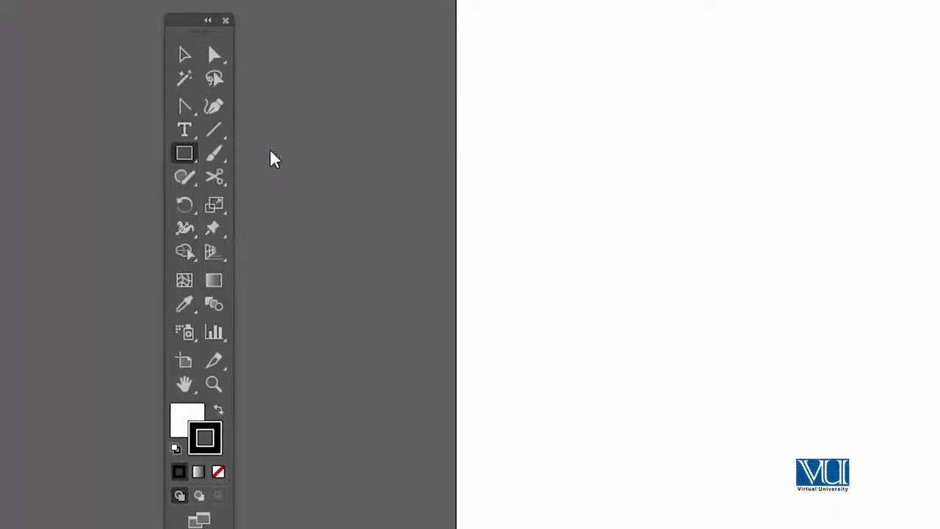
pyautogui.click(185, 158)
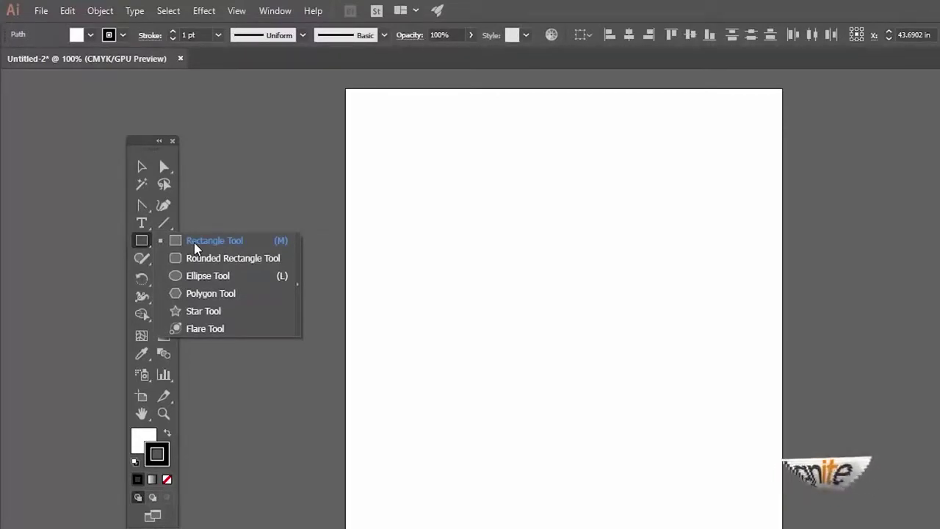
pyautogui.click(195, 248)
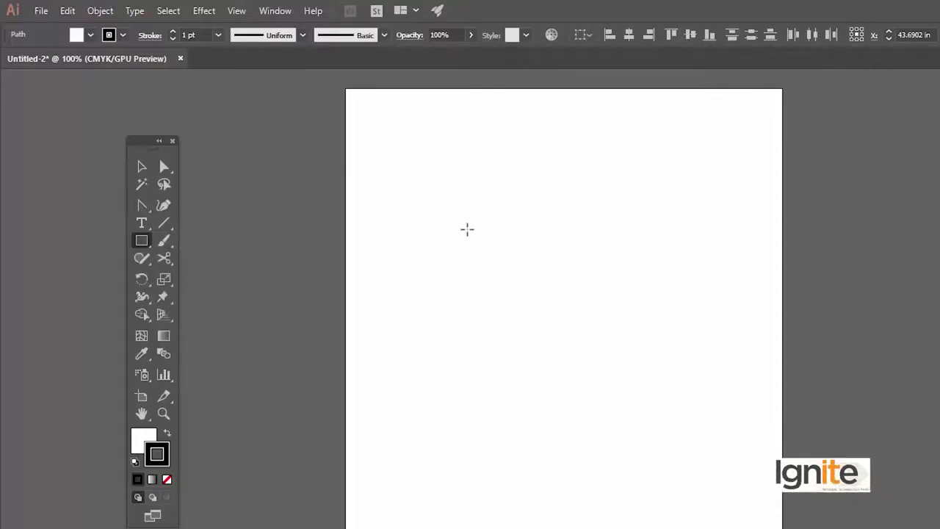
# Draw a wide rectangle and move it up toward the artboard top
pyautogui.moveTo(488, 250)
pyautogui.mouseDown()
pyautogui.moveTo(542, 316)
pyautogui.moveTo(642, 318)
pyautogui.mouseUp()
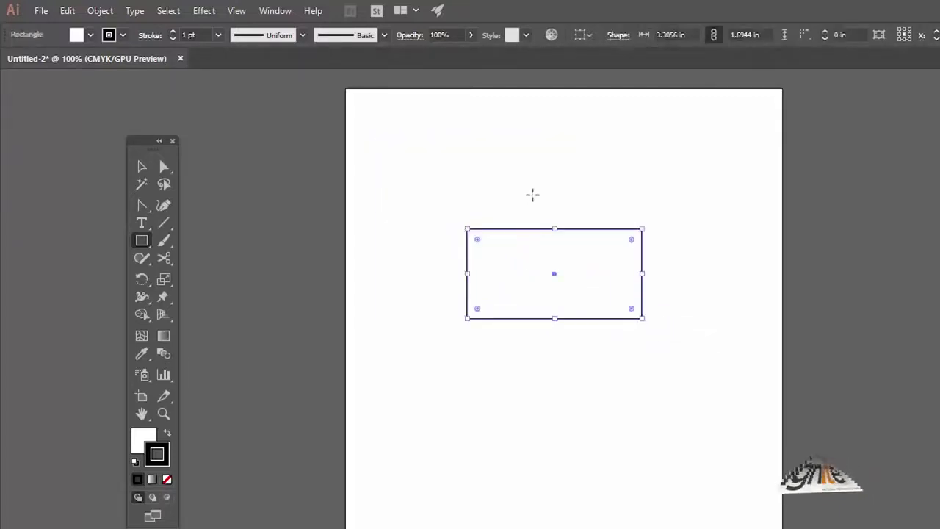
pyautogui.press('v')
pyautogui.moveTo(527, 232); pyautogui.dragTo(524, 202)
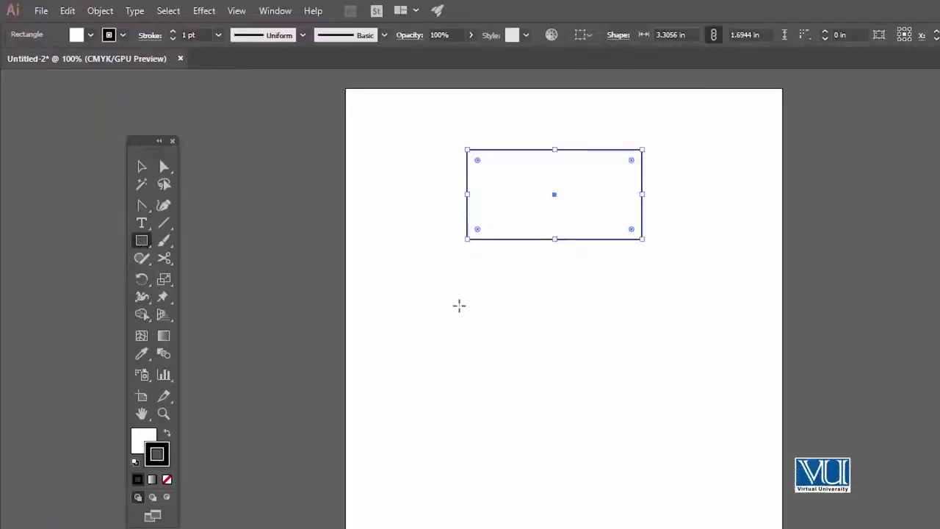
# Draw a square below the rectangle and enlarge it to about 2.1 inches
pyautogui.moveTo(463, 304); pyautogui.dragTo(553, 380)
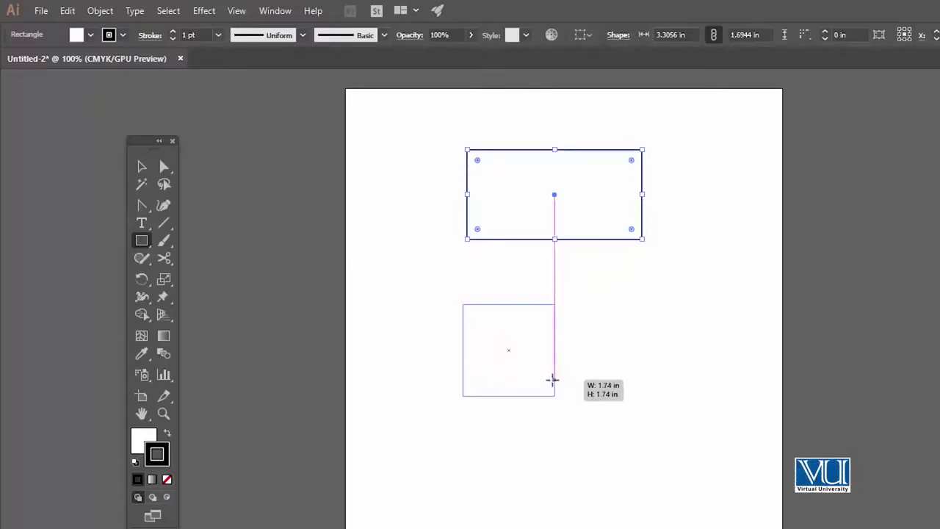
pyautogui.moveTo(553, 380); pyautogui.dragTo(553, 379)
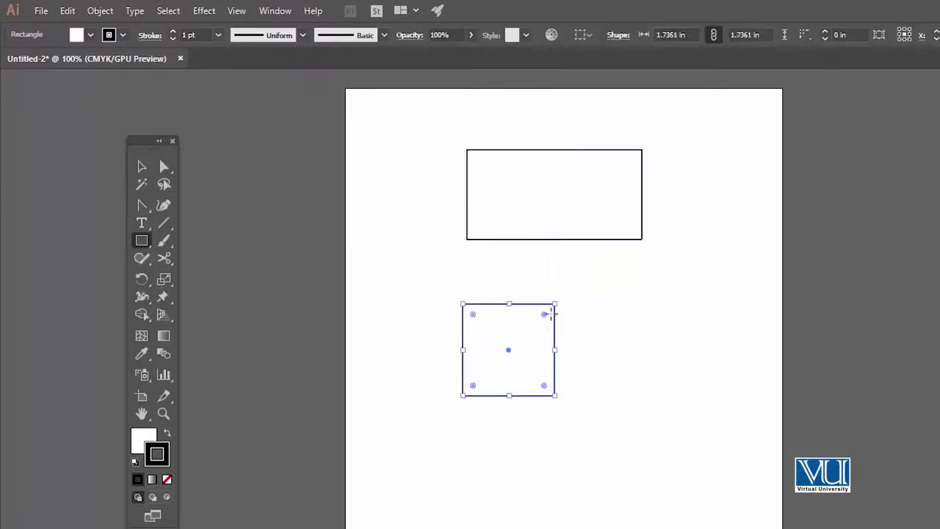
pyautogui.press('v')
pyautogui.moveTo(555, 304)
pyautogui.mouseDown()
pyautogui.moveTo(594, 294)
pyautogui.moveTo(604, 279)
pyautogui.moveTo(556, 304)
pyautogui.moveTo(581, 296)
pyautogui.moveTo(500, 291)
pyautogui.moveTo(487, 262)
pyautogui.mouseUp()
pyautogui.click(497, 240)
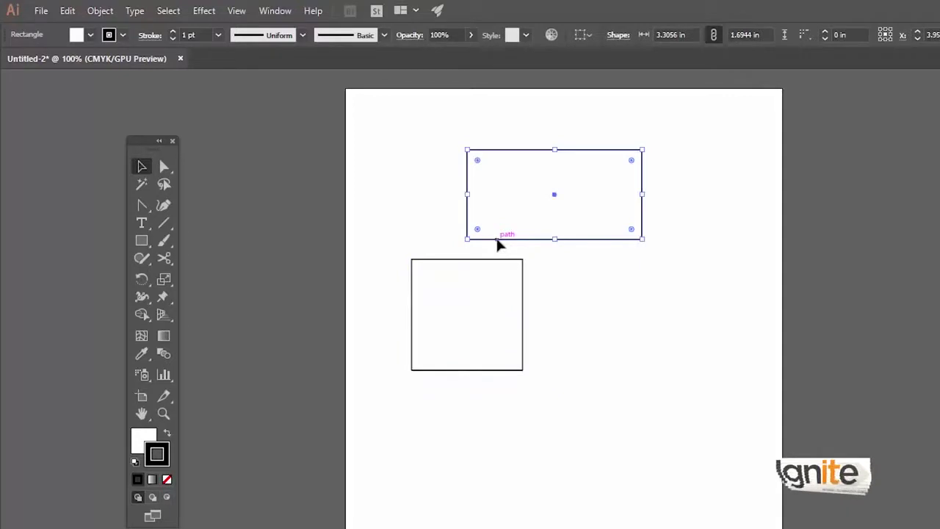
pyautogui.click(494, 261)
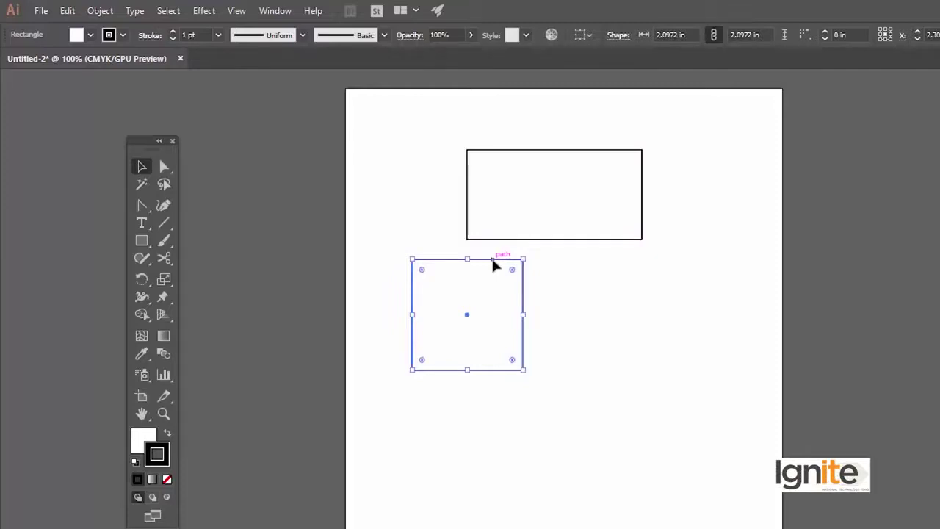
pyautogui.click(140, 243)
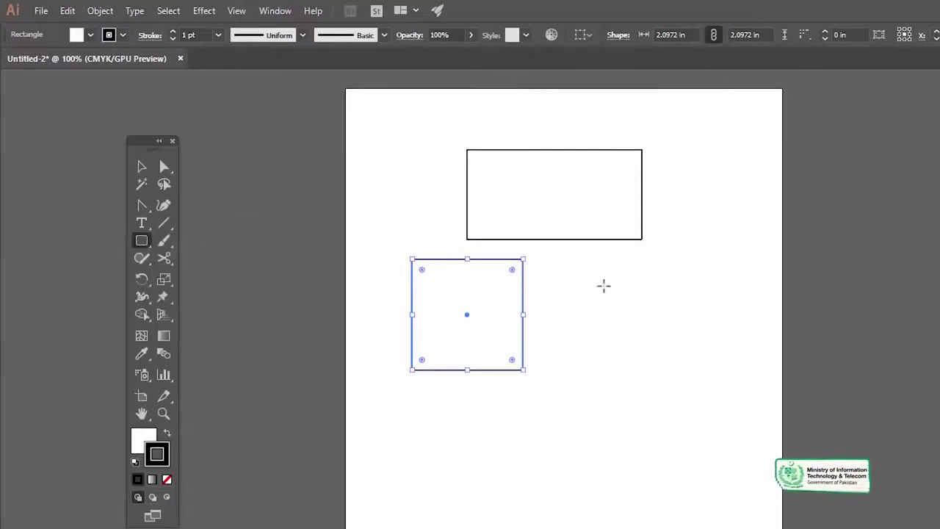
# Draw a rounded square right of the plain square, zoom to 300% and nudge it up-left
pyautogui.moveTo(563, 275); pyautogui.dragTo(659, 370)
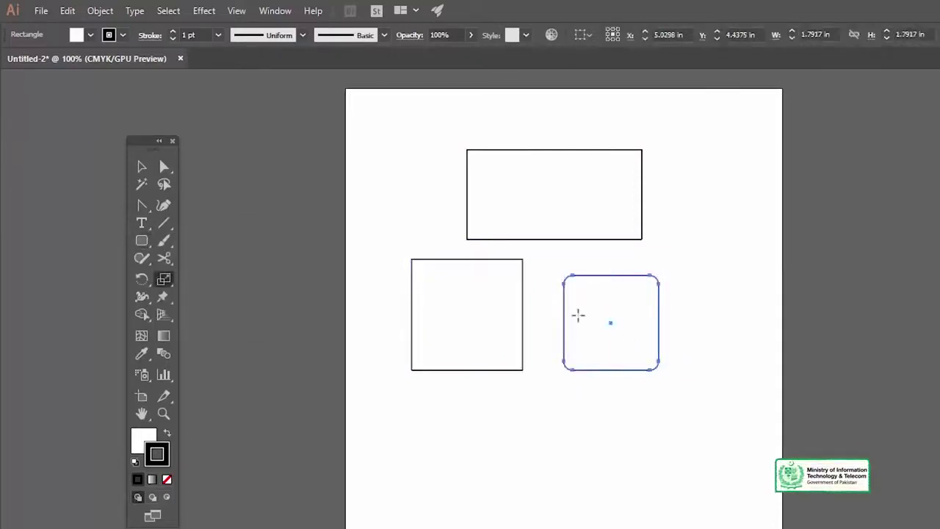
pyautogui.press('z')
pyautogui.click(555, 334)
pyautogui.click(579, 351)
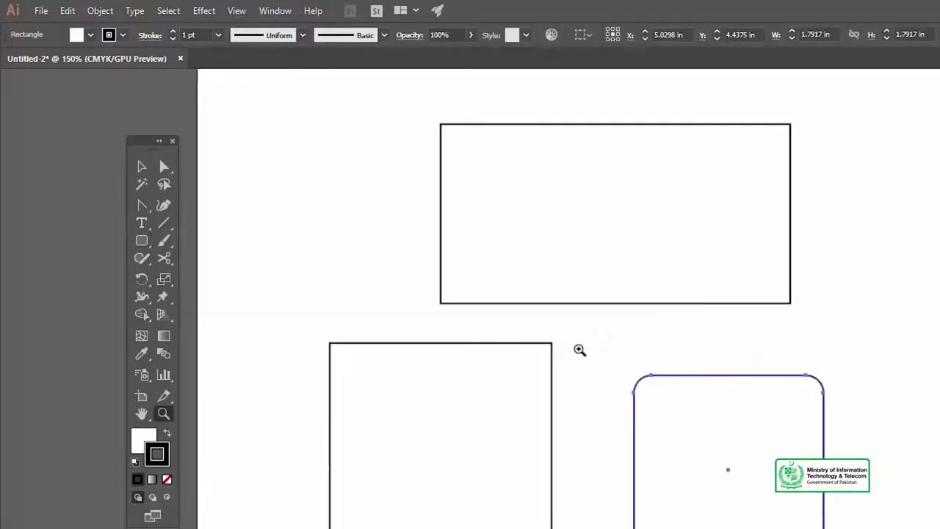
pyautogui.moveTo(607, 432); pyautogui.dragTo(613, 361)
pyautogui.click(612, 361)
pyautogui.press('v')
pyautogui.moveTo(593, 395); pyautogui.dragTo(685, 395)
pyautogui.moveTo(756, 294); pyautogui.dragTo(740, 261)
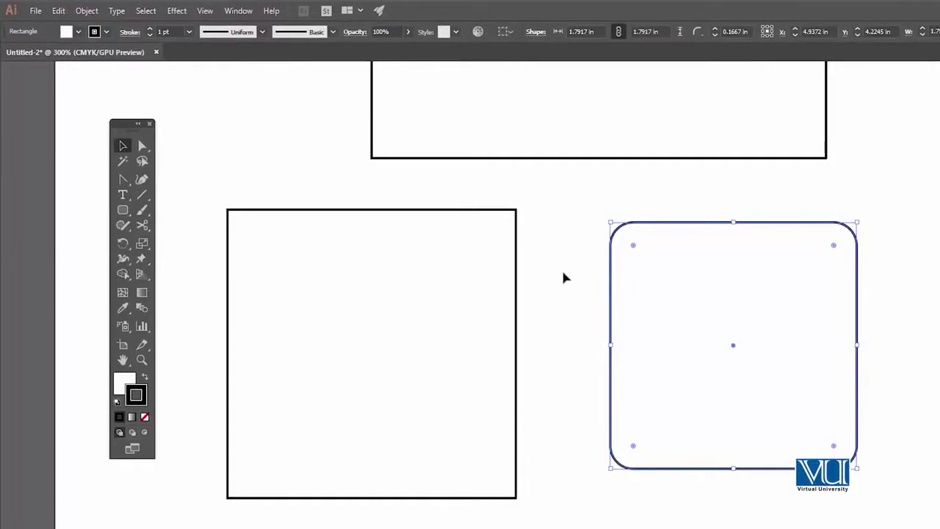
# Zoom the view back out to 150%
pyautogui.press('z')
pyautogui.hotkey('ctrl', '-')
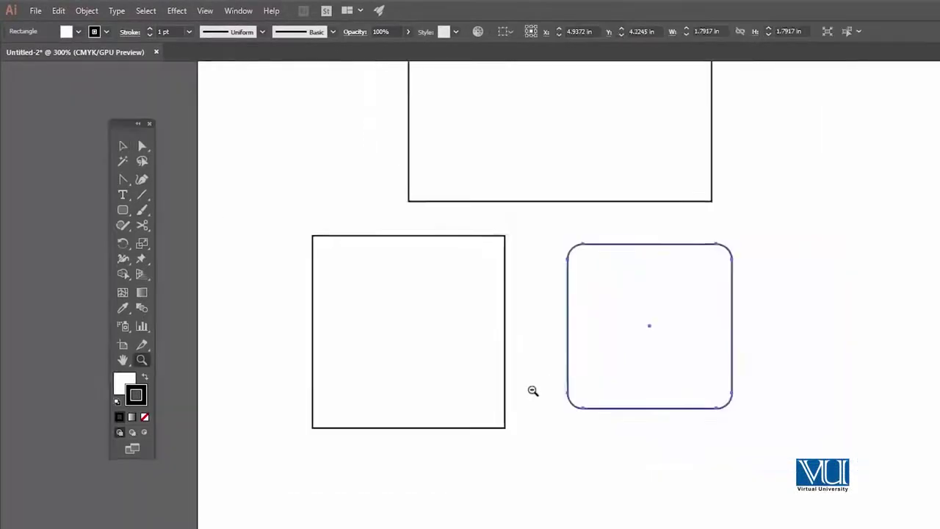
pyautogui.hotkey('ctrl', '-')
pyautogui.click(142, 166)
pyautogui.moveTo(142, 240); pyautogui.dragTo(170, 261)
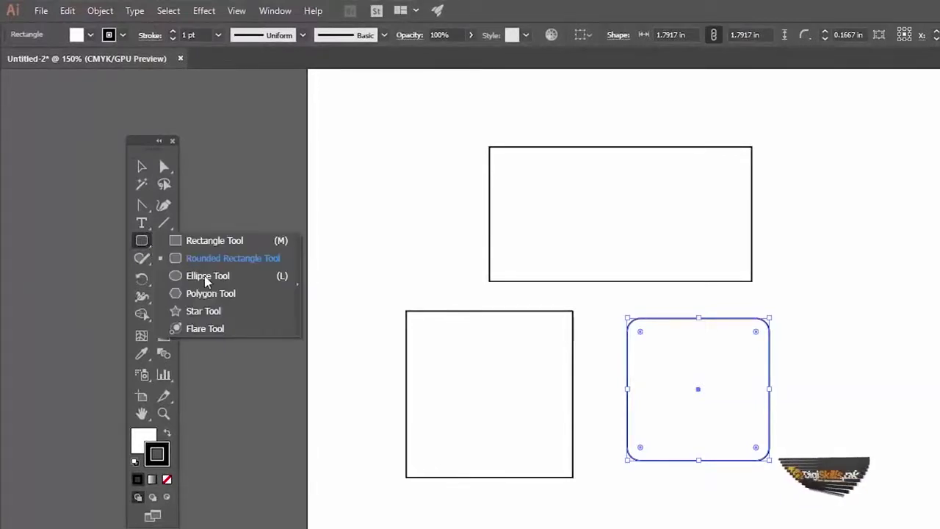
# Try a tall ellipse and a wide flat ellipse, then undo both
pyautogui.click(207, 276)
pyautogui.moveTo(496, 528); pyautogui.dragTo(478, 441)
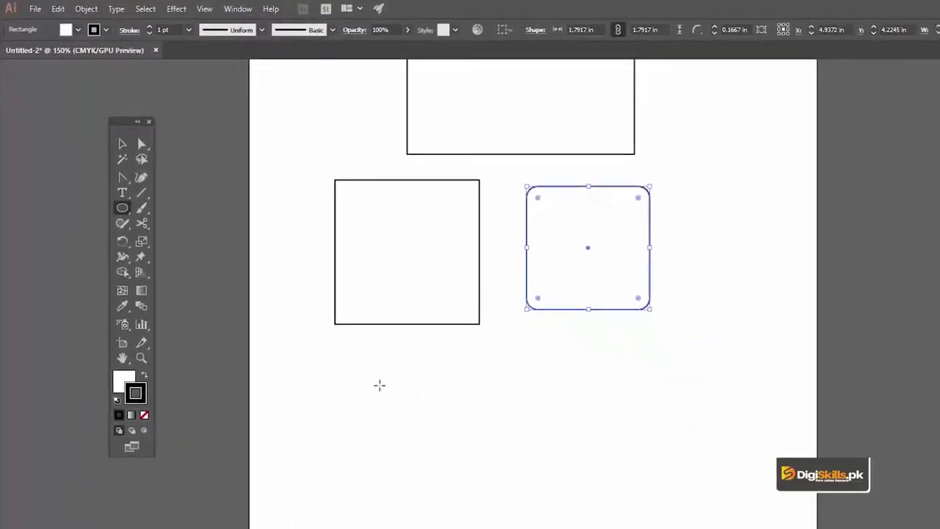
pyautogui.moveTo(365, 369); pyautogui.dragTo(431, 494)
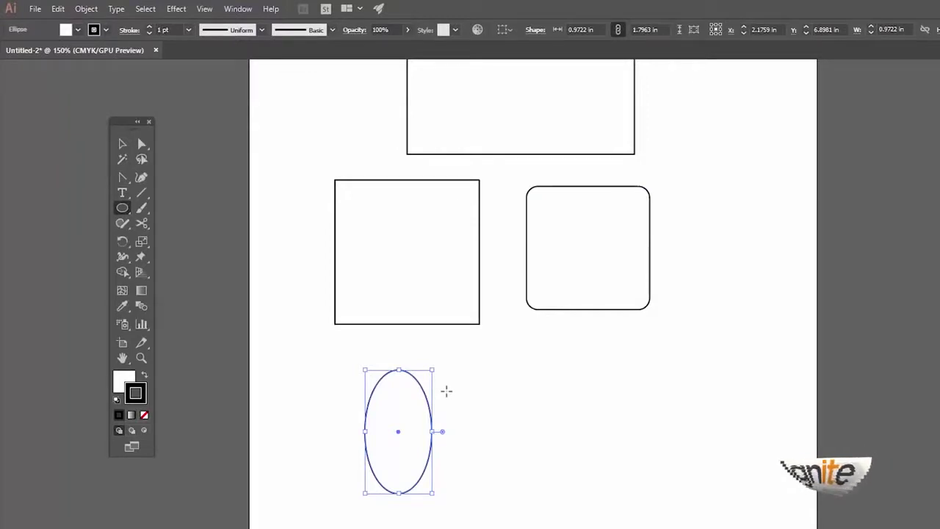
pyautogui.press('v')
pyautogui.click(461, 371)
pyautogui.click(416, 376)
pyautogui.click(124, 210)
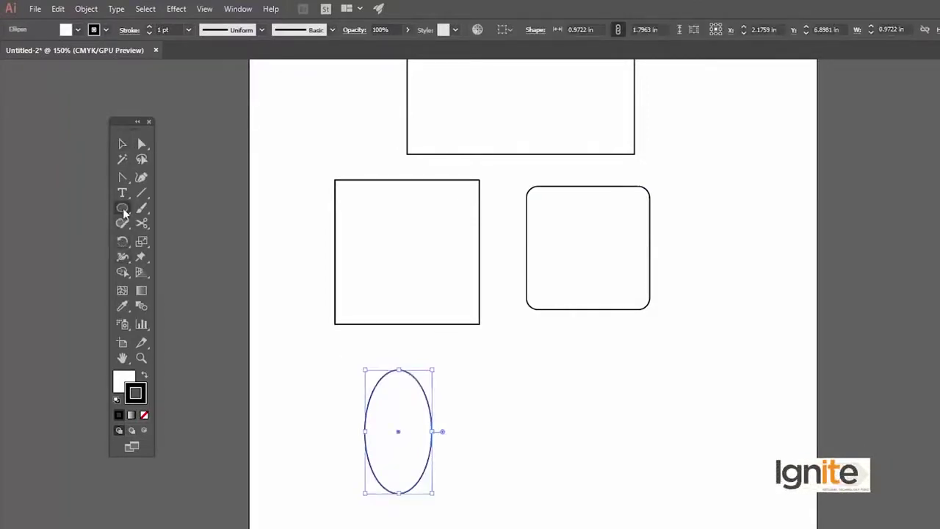
pyautogui.moveTo(488, 359); pyautogui.dragTo(643, 408)
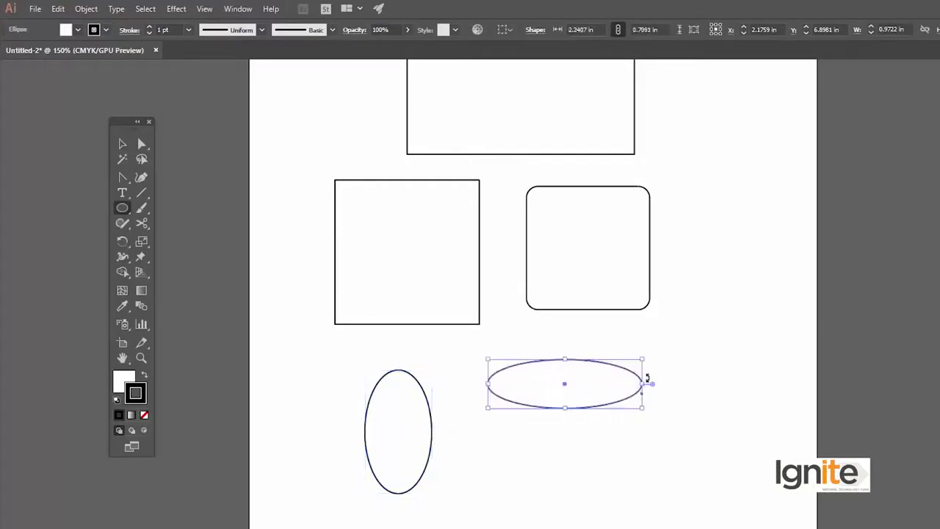
pyautogui.press('v')
pyautogui.hotkey('ctrl', 'z')
pyautogui.hotkey('ctrl', 'z')
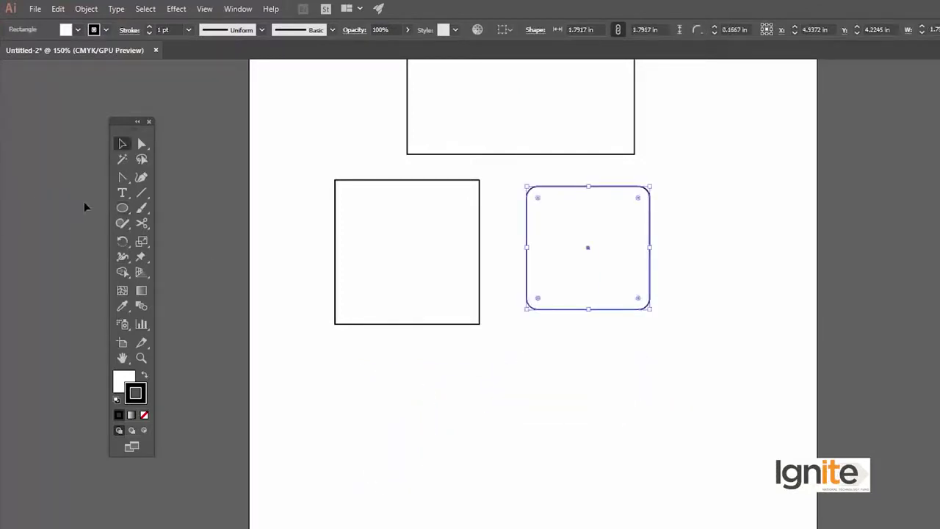
# Draw a 1.6-inch circle and move it under the plain square
pyautogui.moveTo(122, 208); pyautogui.dragTo(180, 238)
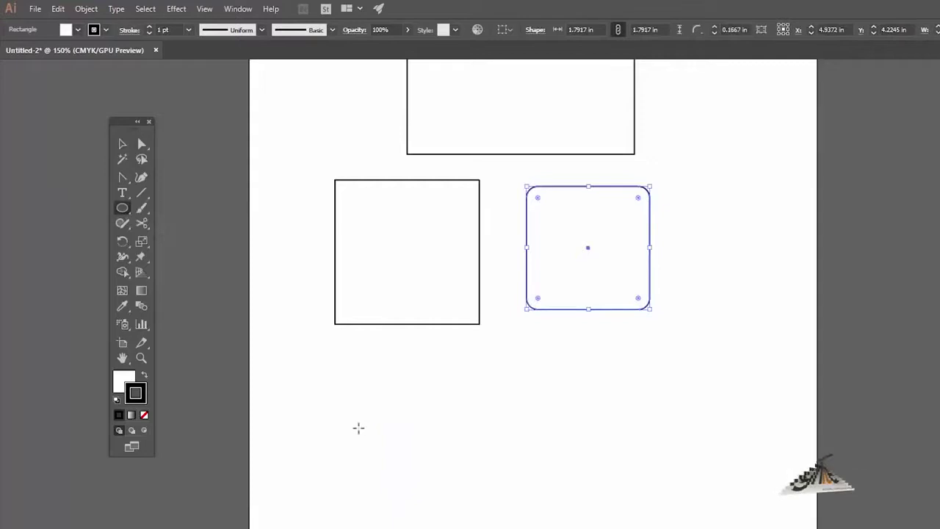
pyautogui.moveTo(360, 388); pyautogui.dragTo(471, 497)
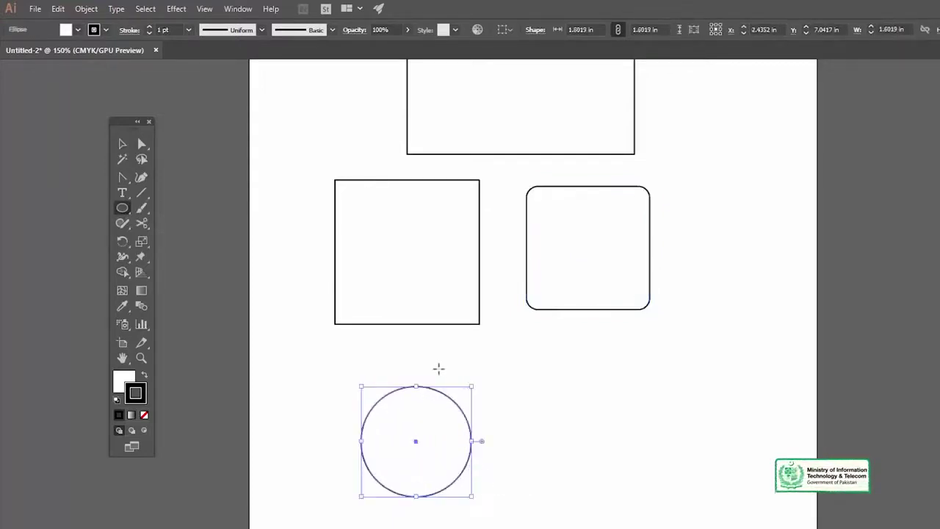
pyautogui.press('v')
pyautogui.moveTo(425, 393); pyautogui.dragTo(407, 354)
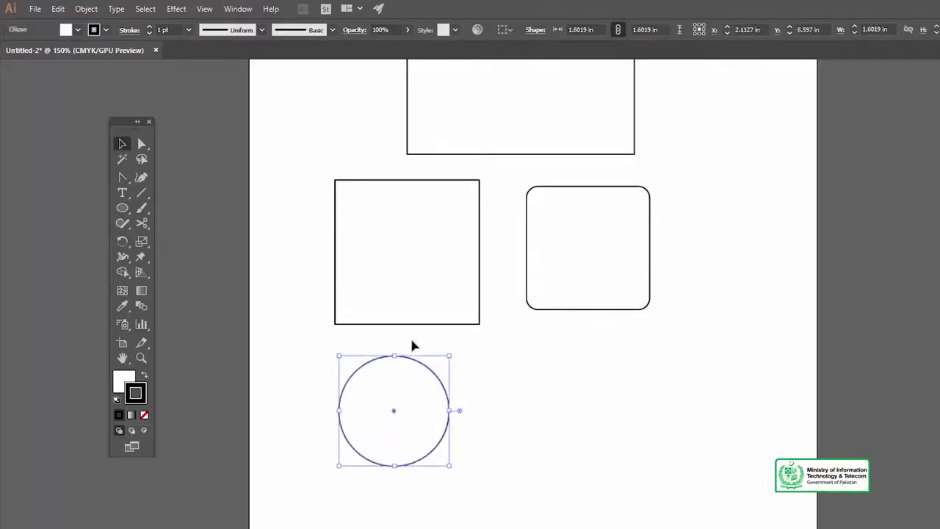
pyautogui.click(122, 209)
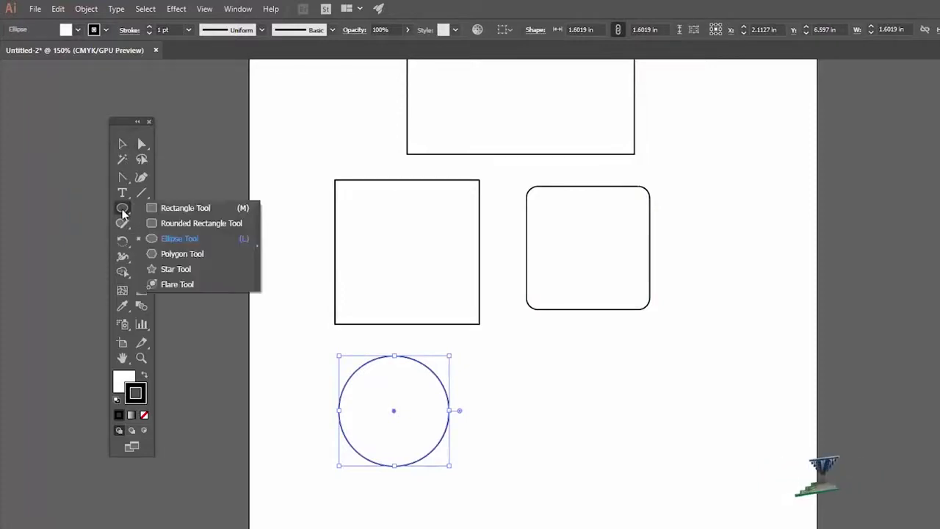
# Draw a hexagon right of the circle and zoom in on it
pyautogui.click(123, 212)
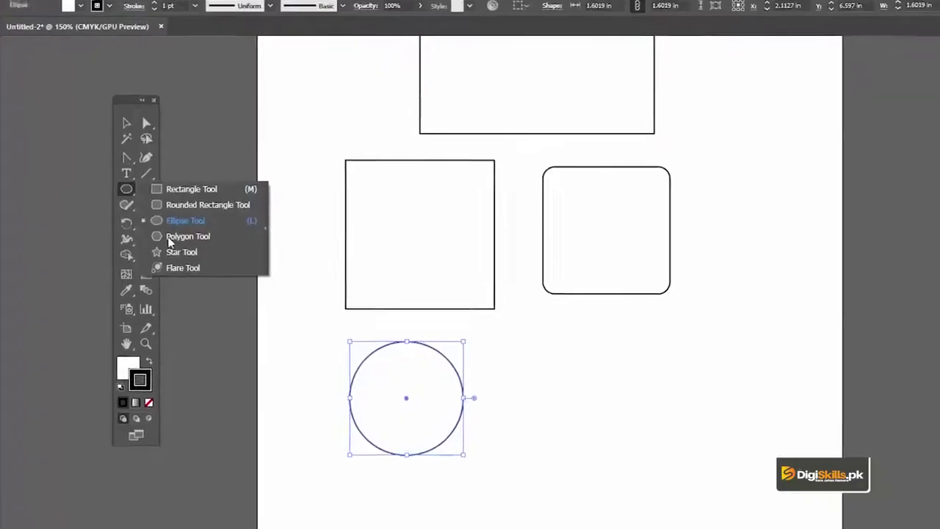
pyautogui.moveTo(609, 315)
pyautogui.mouseDown()
pyautogui.moveTo(651, 344)
pyautogui.moveTo(668, 330)
pyautogui.mouseUp()
pyautogui.press('z')
pyautogui.click(578, 310)
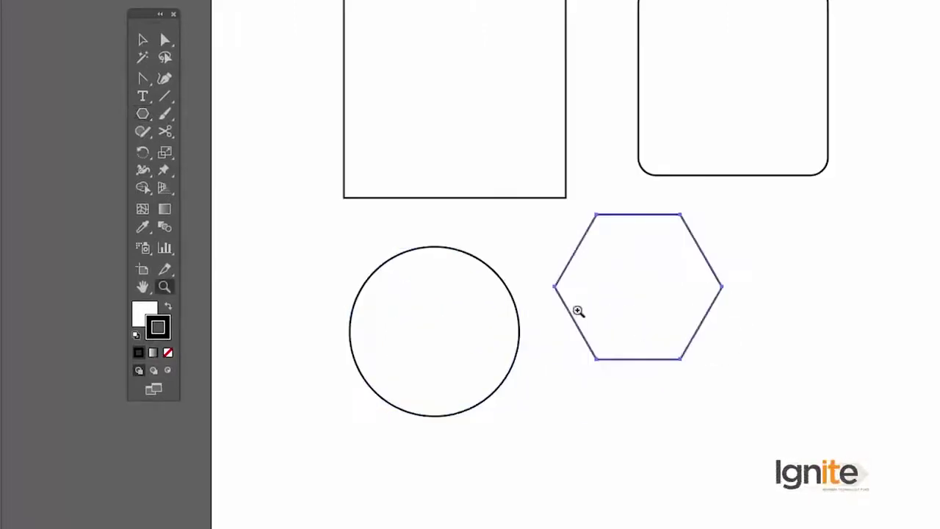
# Reposition the hexagon down and right, beneath the rounded square
pyautogui.press('v')
pyautogui.moveTo(610, 221); pyautogui.dragTo(663, 263)
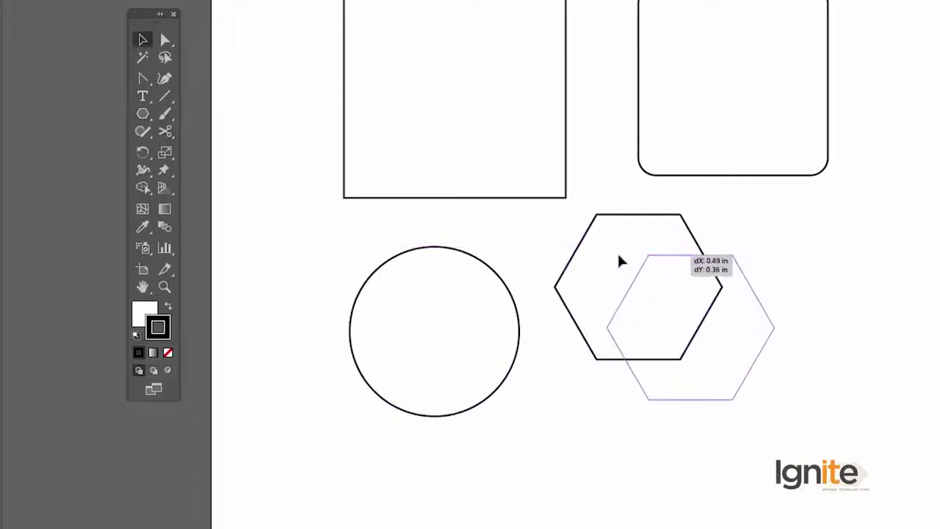
pyautogui.click(584, 235)
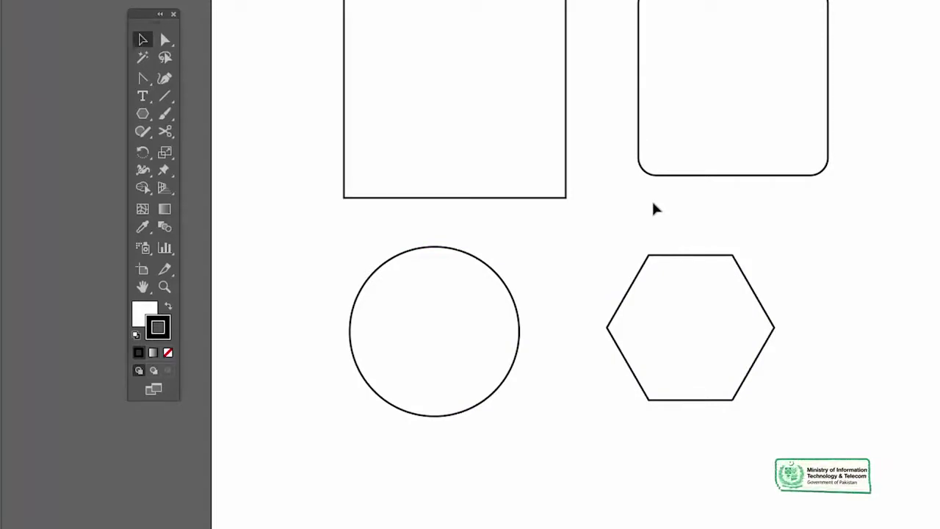
pyautogui.moveTo(662, 257); pyautogui.dragTo(692, 256)
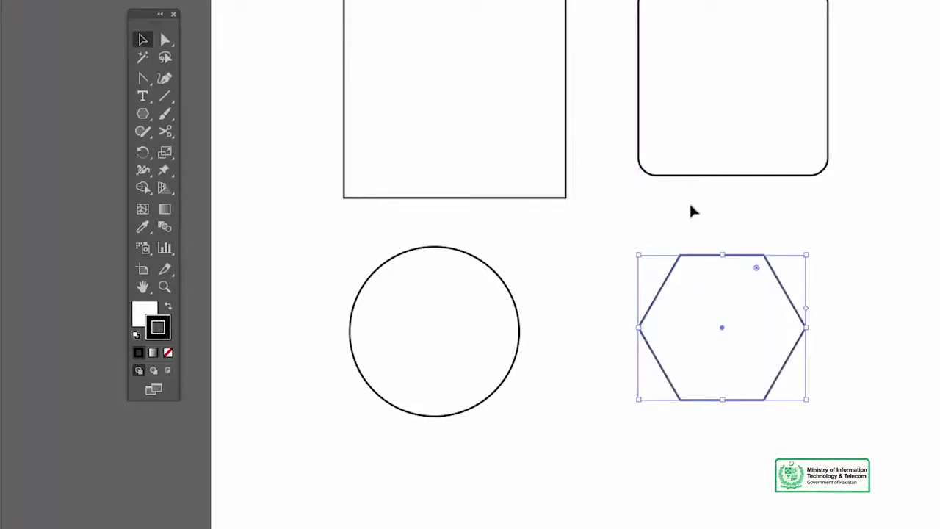
pyautogui.click(700, 221)
pyautogui.click(698, 255)
pyautogui.click(664, 237)
pyautogui.click(143, 114)
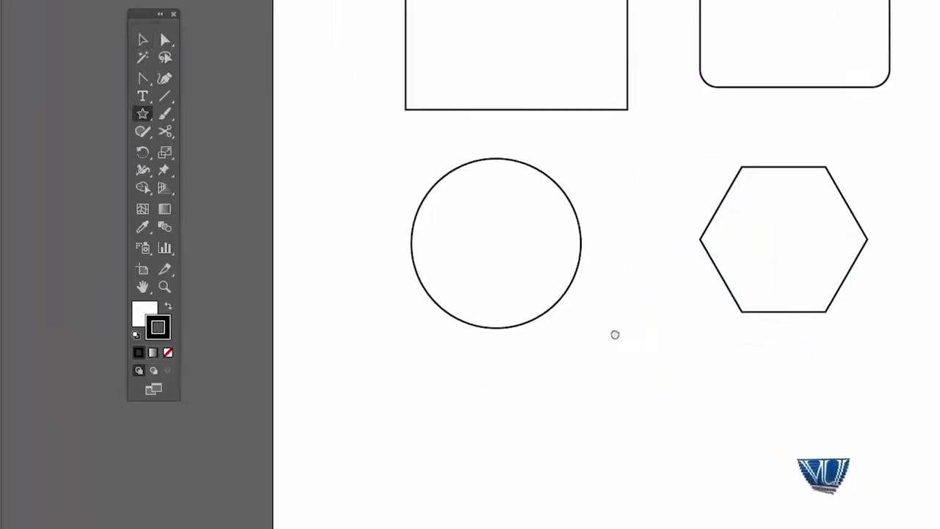
# Draw a five-pointed star below the circle
pyautogui.scroll(-3, 661, 411)
pyautogui.hscroll(-2, 661, 411)
pyautogui.scroll(-3, 496, 393)
pyautogui.moveTo(474, 349); pyautogui.dragTo(518, 413)
pyautogui.press('v')
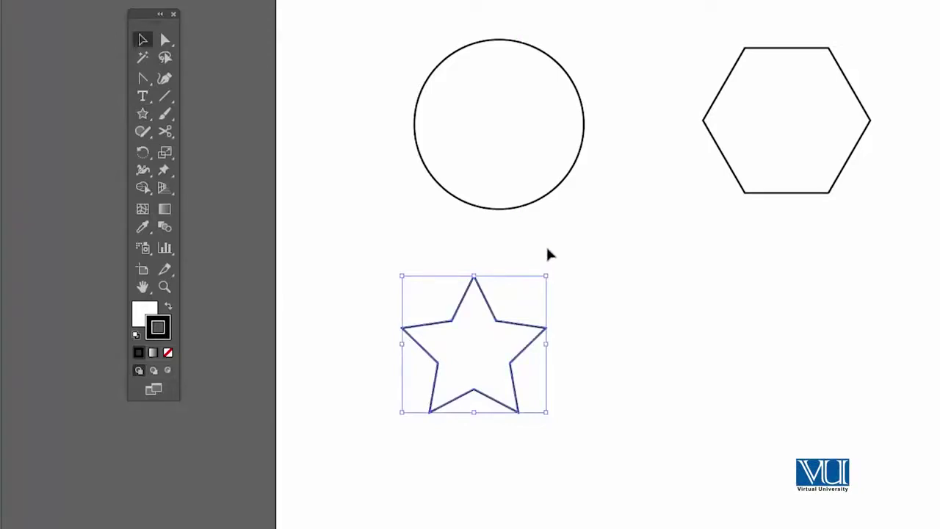
# Draw a trial lens flare below the hexagon, then delete it
pyautogui.moveTo(143, 113); pyautogui.dragTo(206, 201)
pyautogui.moveTo(793, 354); pyautogui.dragTo(805, 373)
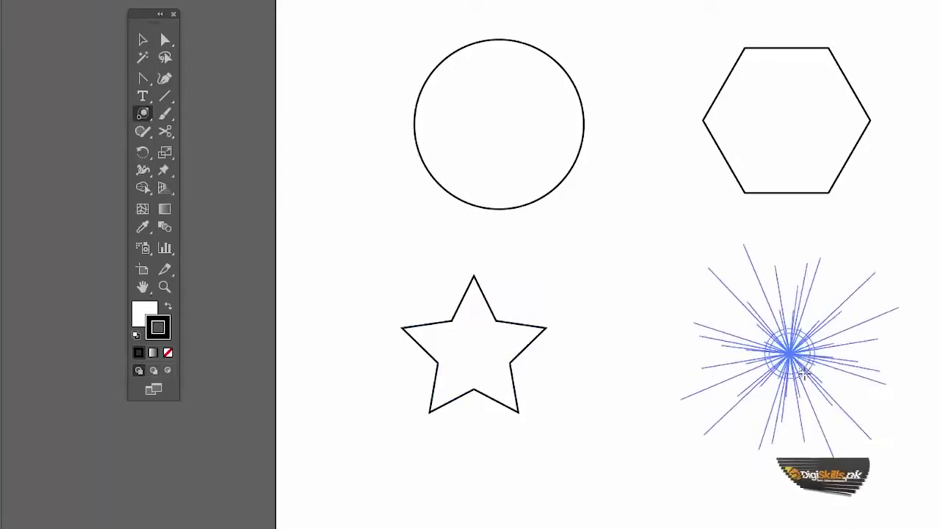
pyautogui.click(884, 266)
pyautogui.keyDown('ctrl'); pyautogui.click(875, 233); pyautogui.keyUp('ctrl')
pyautogui.click(776, 312)
pyautogui.click(885, 222)
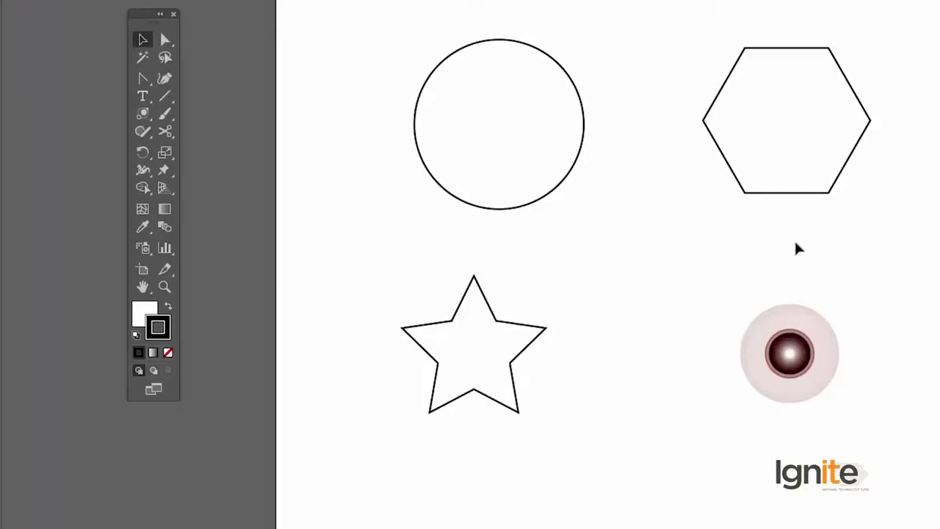
pyautogui.click(804, 299)
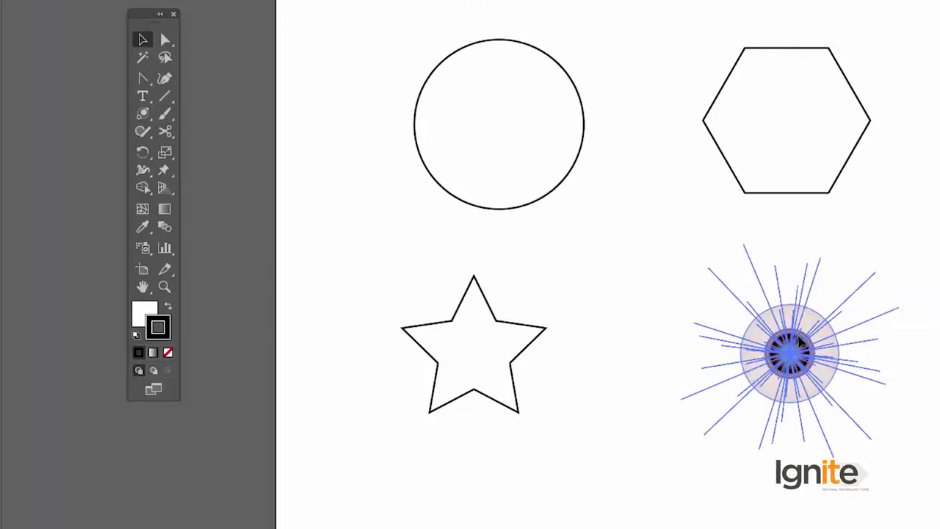
pyautogui.press('Delete')
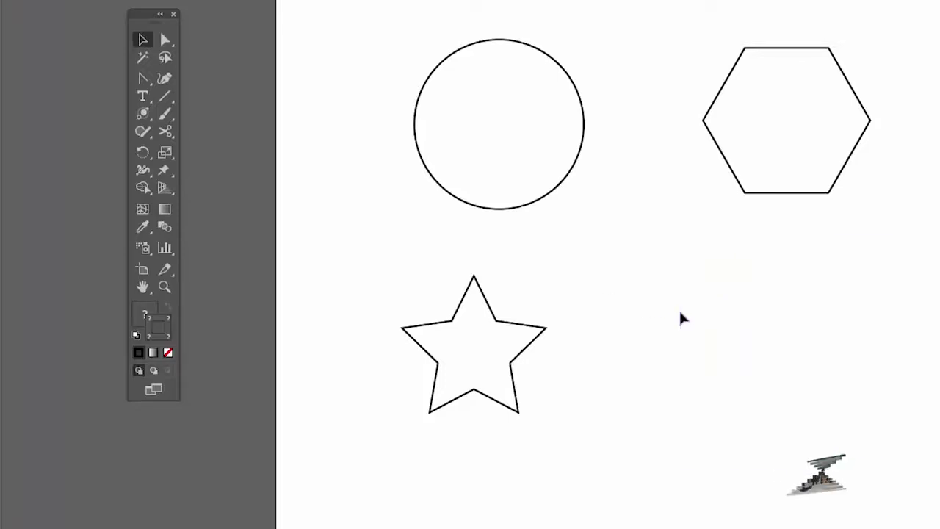
# Zoom in on the plain square and center it in the view
pyautogui.click(453, 321)
pyautogui.moveTo(634, 195); pyautogui.dragTo(668, 169)
pyautogui.scroll(3, 672, 150)
pyautogui.scroll(3, 676, 263)
pyautogui.scroll(-2, 699, 161)
pyautogui.press('z')
pyautogui.click(588, 316)
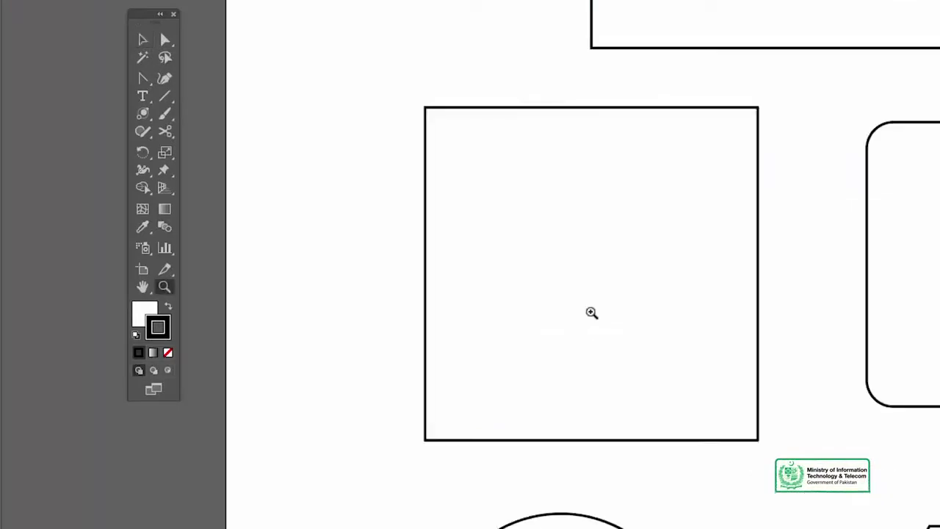
pyautogui.press('v')
pyautogui.moveTo(680, 269); pyautogui.dragTo(619, 272)
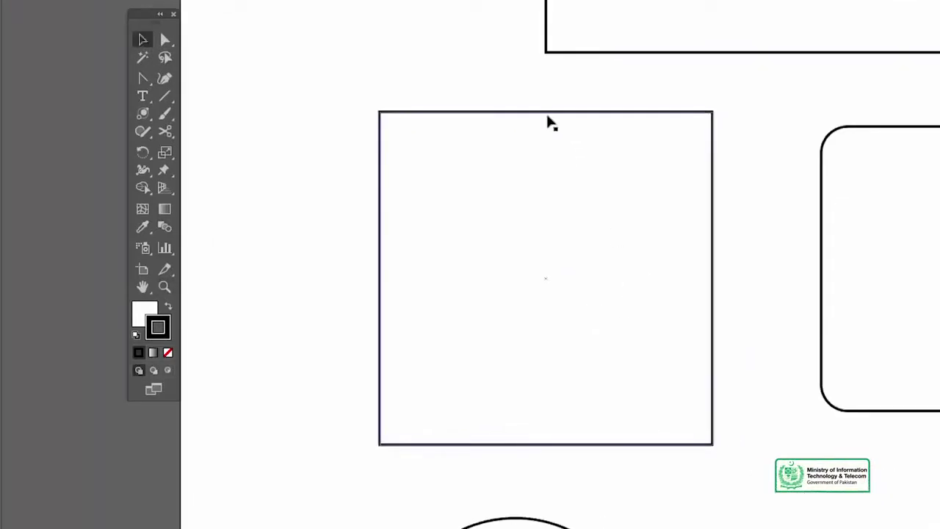
# Select and isolate the plain square, then deselect it
pyautogui.click(551, 122)
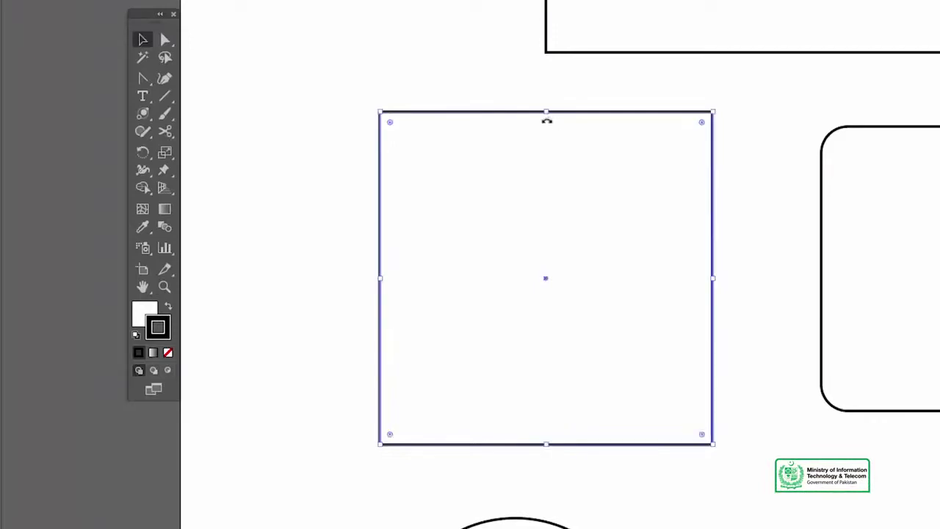
pyautogui.doubleClick(552, 199)
pyautogui.click(430, 46)
pyautogui.click(381, 163)
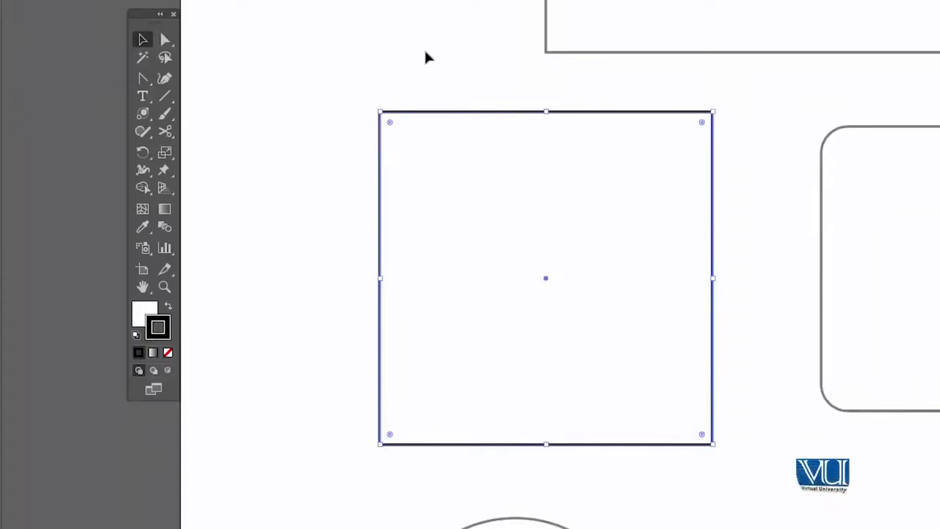
pyautogui.click(433, 67)
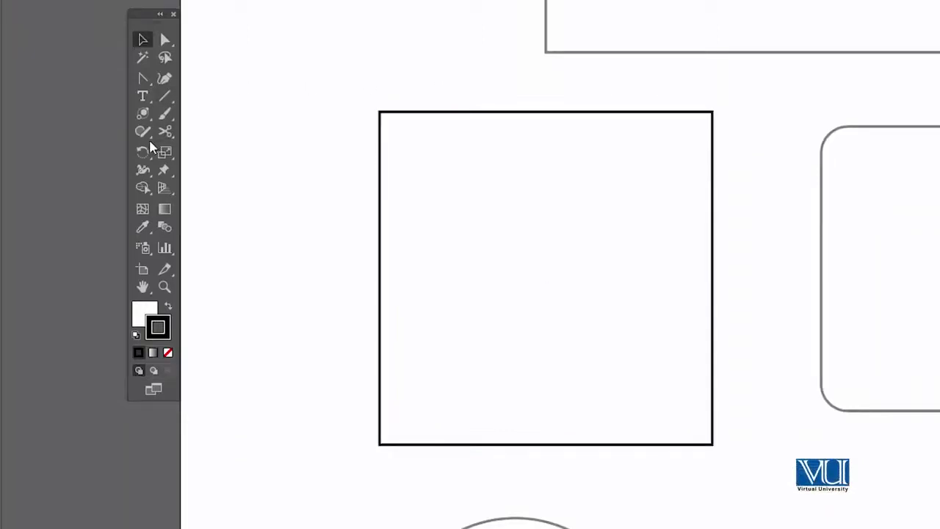
# Draw a small rectangle right of the star and bring up its 1.1157 × 1.0139 in Rectangle dialog
pyautogui.moveTo(142, 113); pyautogui.dragTo(184, 124)
pyautogui.click(183, 123)
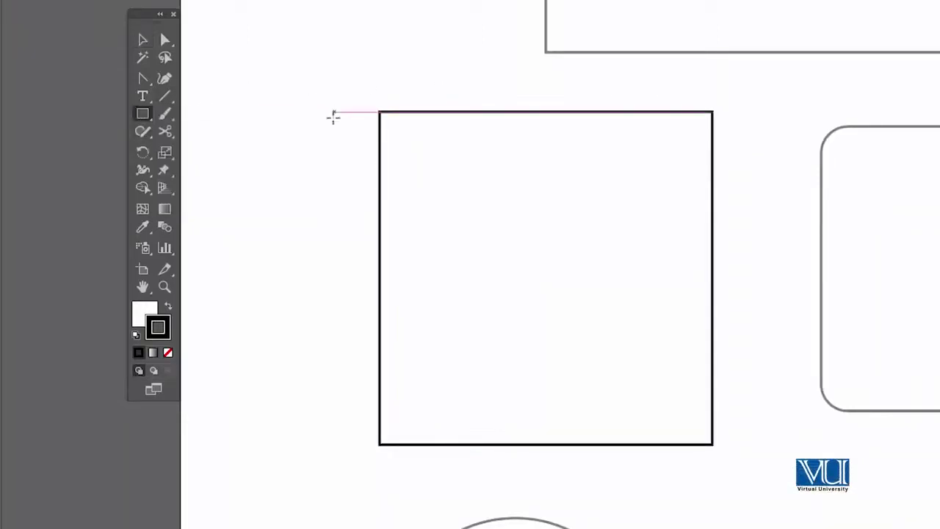
pyautogui.scroll(-3, 331, 116)
pyautogui.scroll(-5, 684, 66)
pyautogui.scroll(-5, 648, 122)
pyautogui.moveTo(617, 160); pyautogui.dragTo(793, 323)
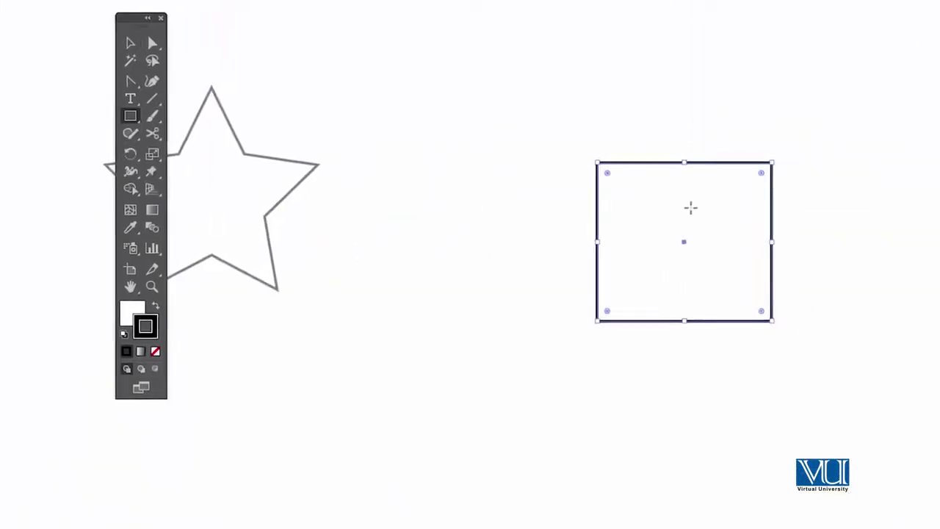
pyautogui.click(691, 208)
pyautogui.moveTo(782, 134); pyautogui.dragTo(791, 133)
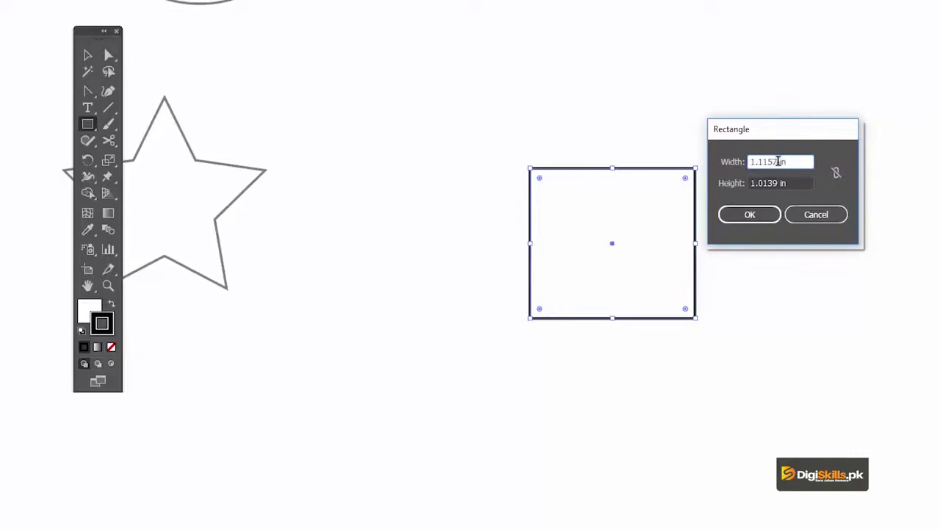
# Create a 2 × 2 in square in the Rectangle dialog
pyautogui.moveTo(777, 161); pyautogui.dragTo(742, 158)
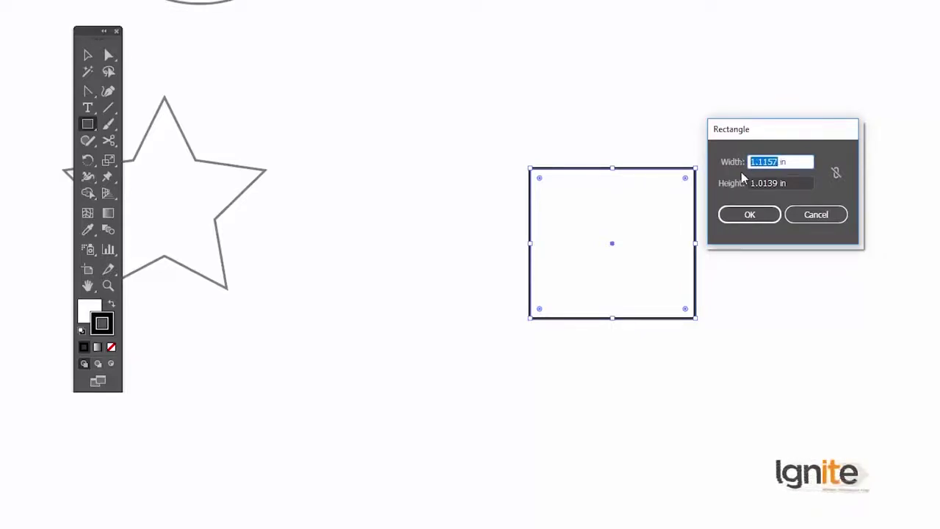
pyautogui.write('2')
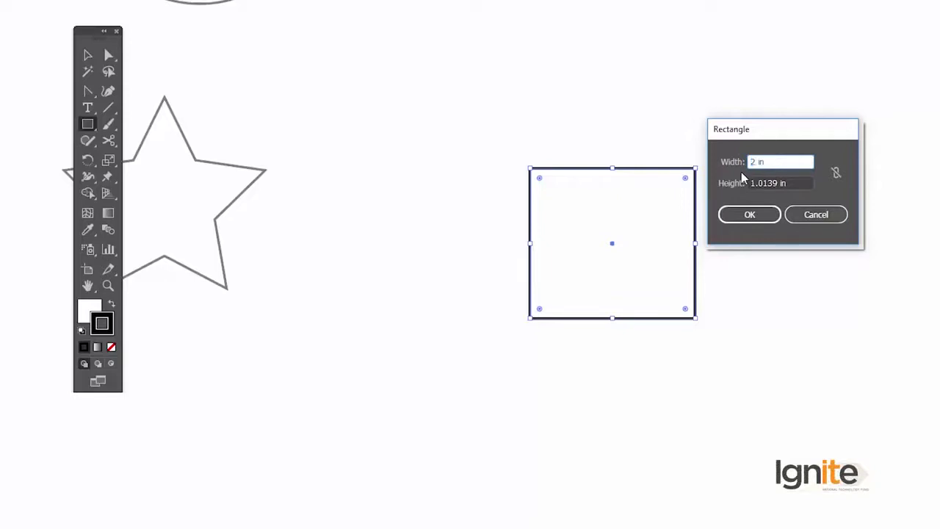
pyautogui.press('Tab')
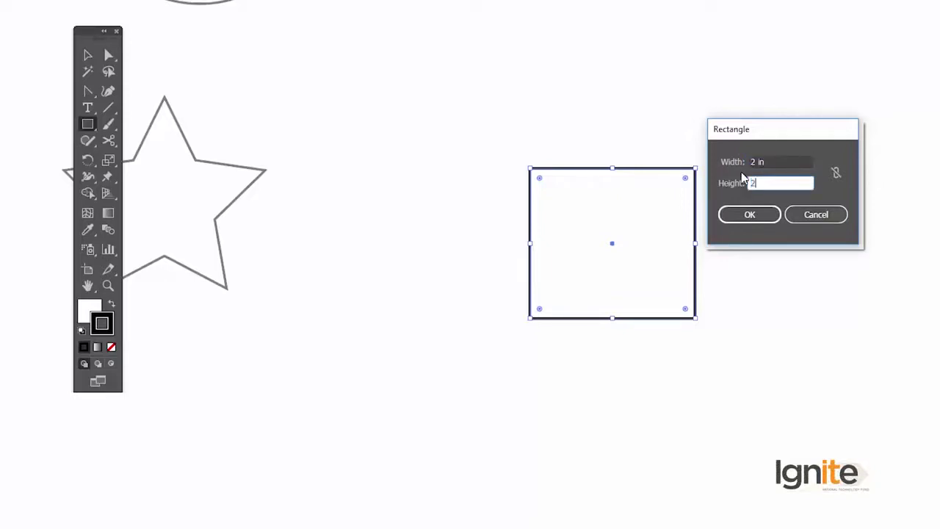
pyautogui.click(766, 214)
# Move the square beside the small rectangle, zoom out to the whole artboard, and select all shapes
pyautogui.press('v')
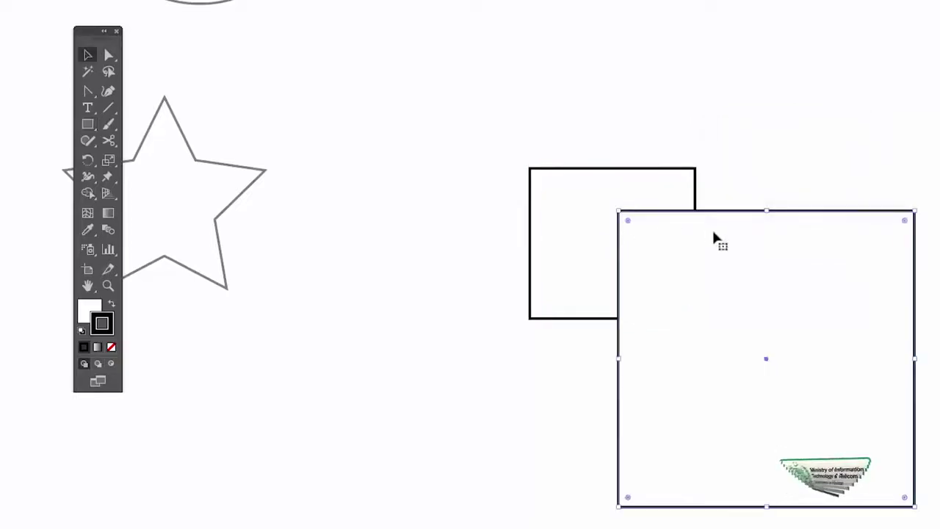
pyautogui.moveTo(523, 204); pyautogui.dragTo(610, 166)
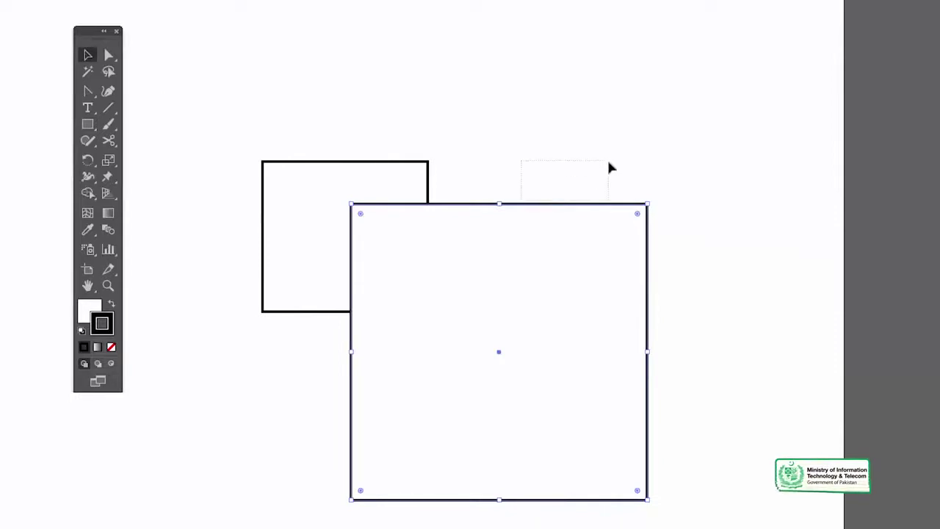
pyautogui.moveTo(565, 209); pyautogui.dragTo(677, 116)
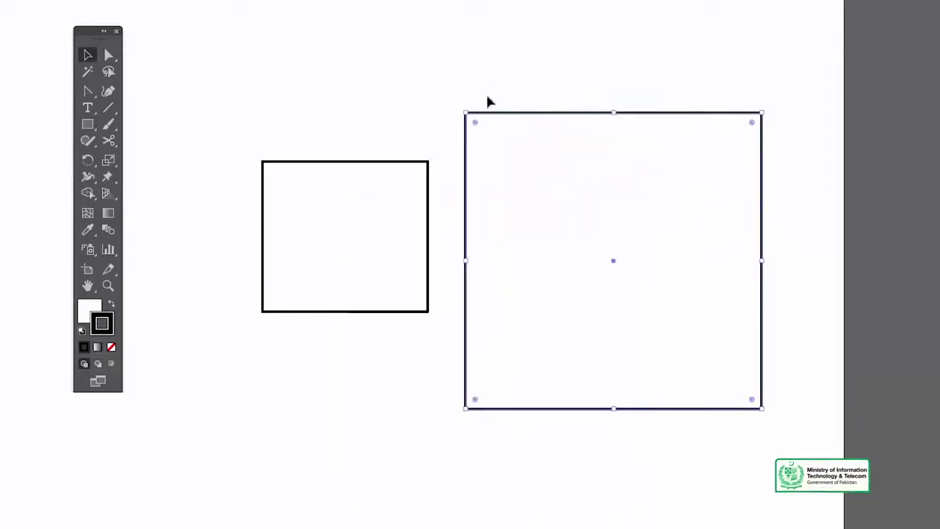
pyautogui.press('z')
pyautogui.keyDown('alt'); pyautogui.click(567, 276); pyautogui.keyUp('alt')
pyautogui.keyDown('alt'); pyautogui.click(567, 276); pyautogui.keyUp('alt')
pyautogui.press('v')
pyautogui.click(359, 15)
pyautogui.hotkey('ctrl', 'a')
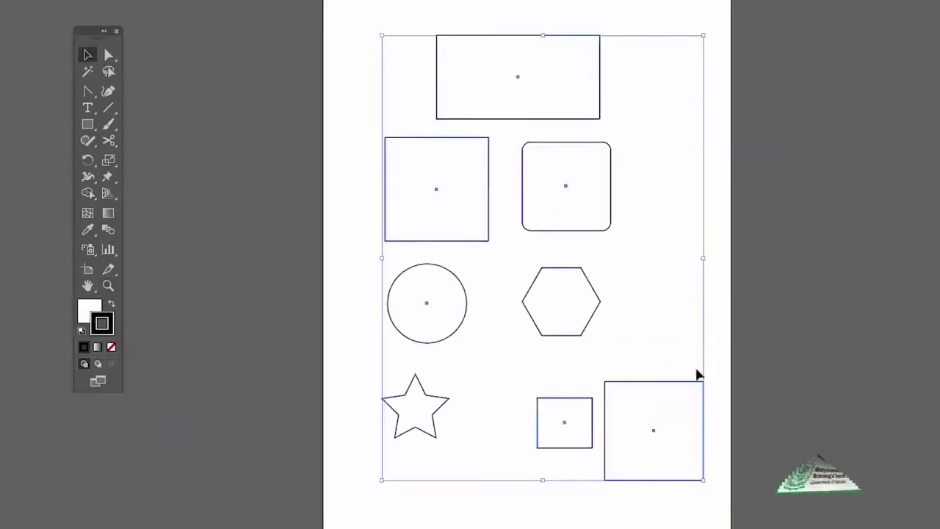
# Delete all shapes and draw a rounded square near the artboard's upper middle
pyautogui.press('Delete')
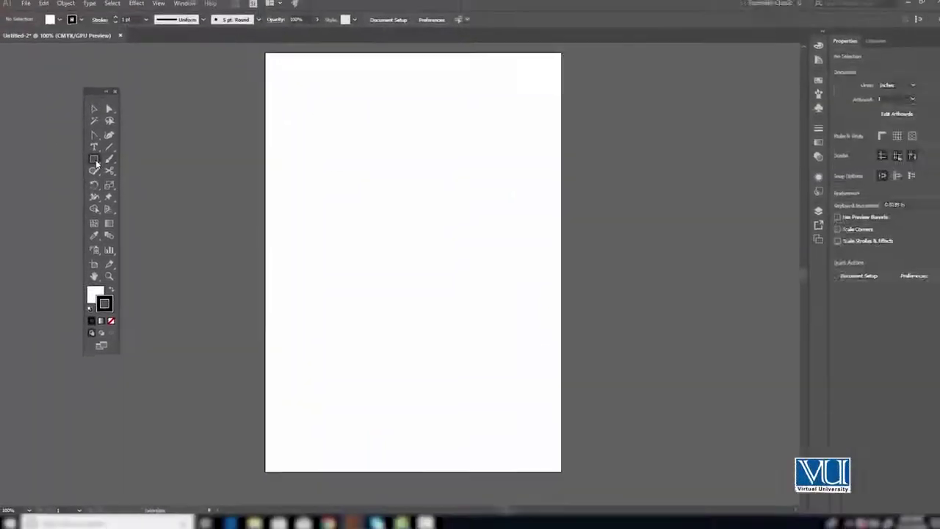
pyautogui.click(102, 168)
pyautogui.click(128, 174)
pyautogui.moveTo(394, 166); pyautogui.dragTo(446, 217)
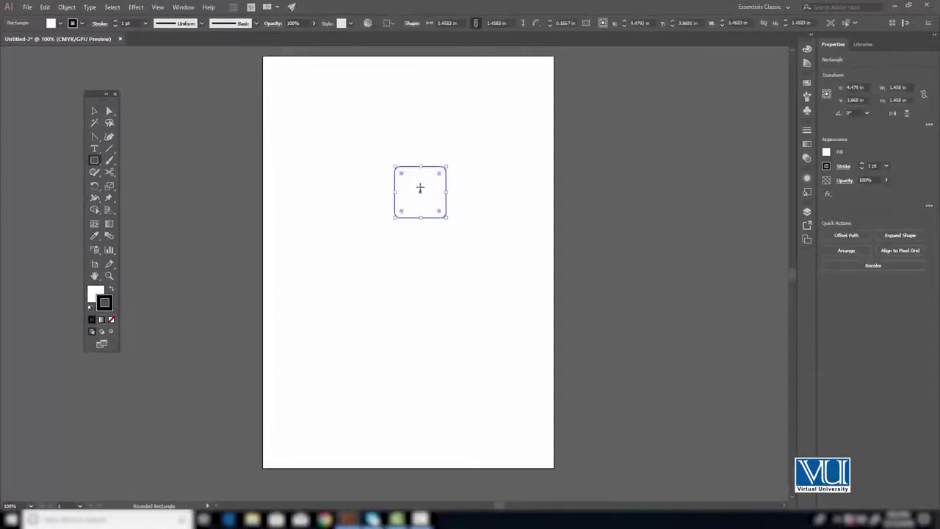
# Check the rounded square's 1.4583 in sides and 0.1667 in corner radius in its dialog
pyautogui.click(417, 181)
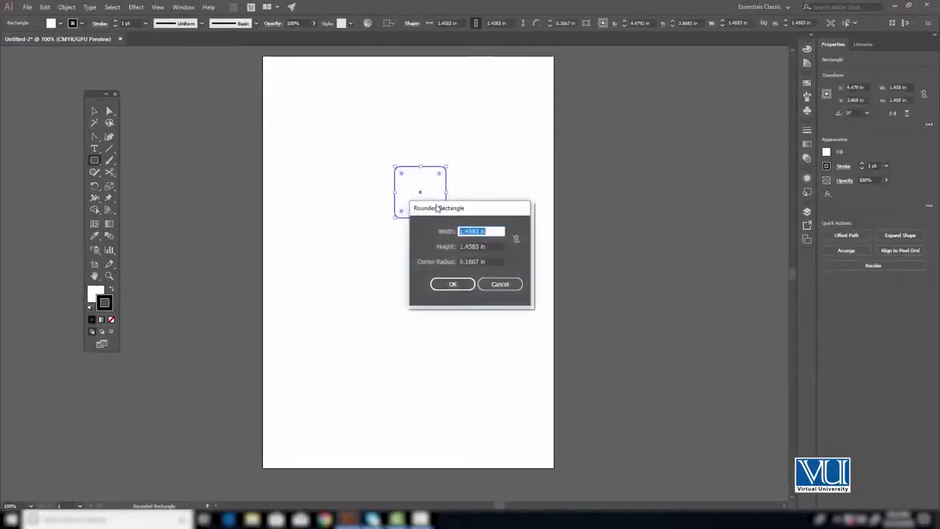
pyautogui.moveTo(437, 206); pyautogui.dragTo(492, 150)
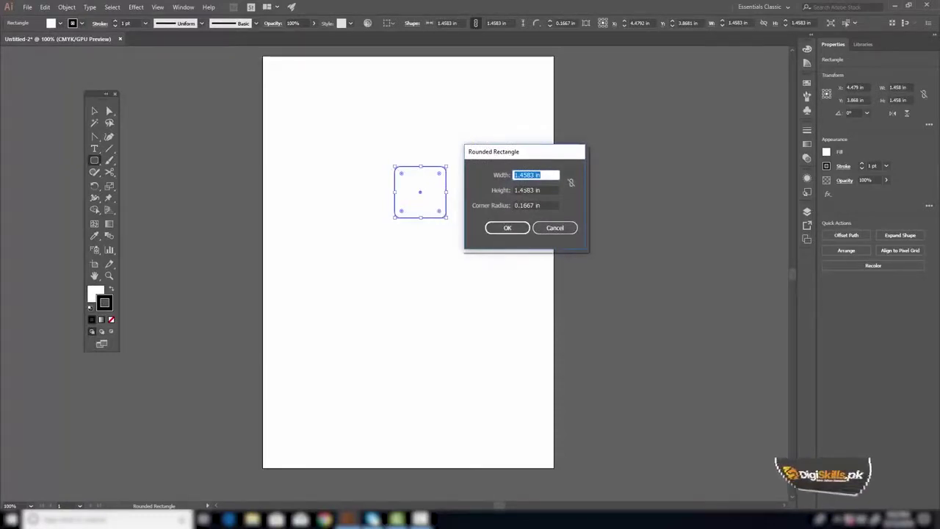
pyautogui.click(531, 190)
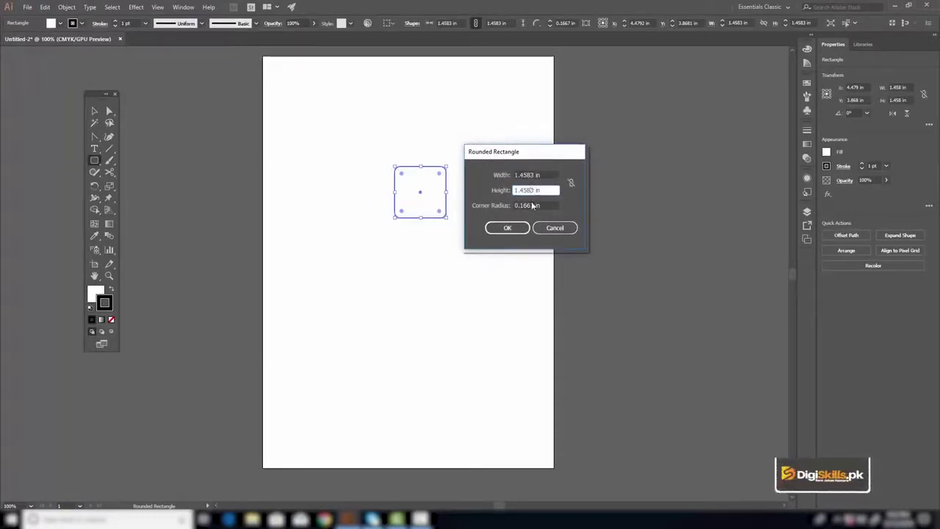
pyautogui.click(532, 206)
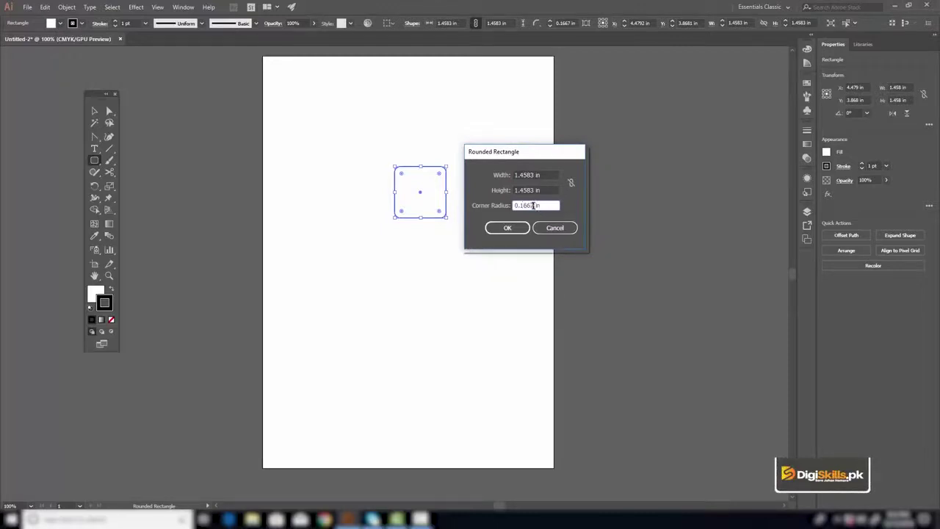
pyautogui.click(555, 227)
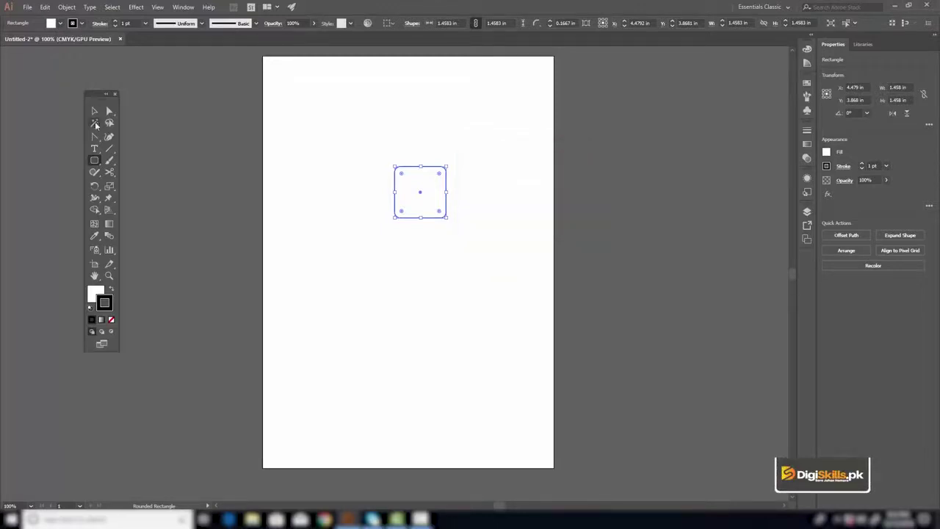
pyautogui.moveTo(94, 160); pyautogui.dragTo(128, 188)
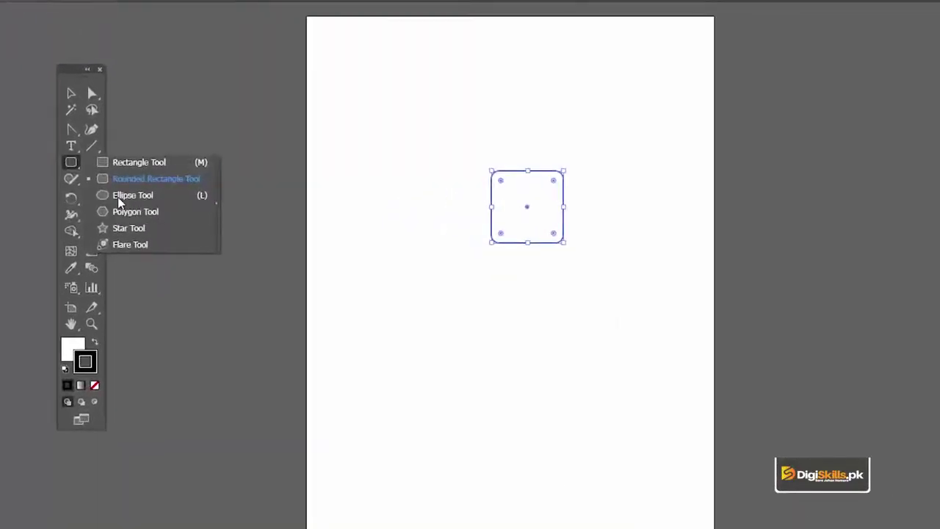
# Draw a circle left of the rounded square and zoom in around it
pyautogui.click(120, 202)
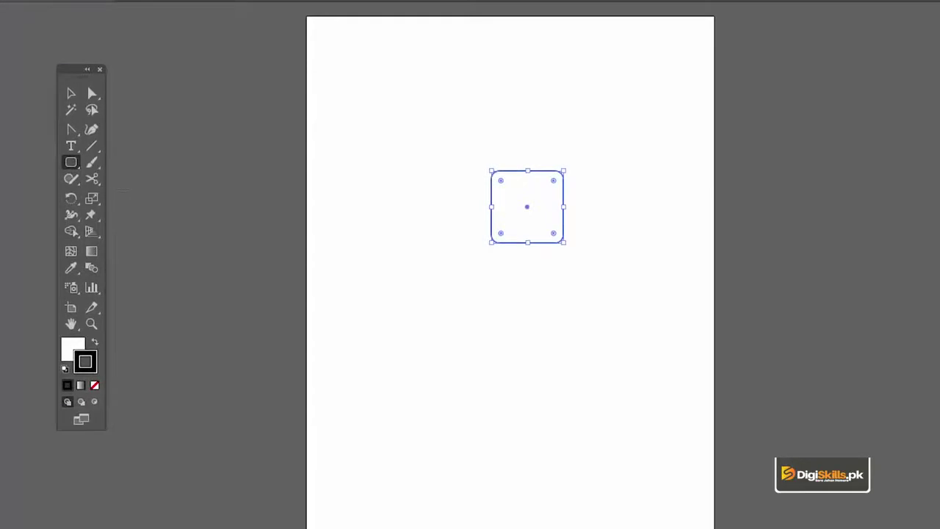
pyautogui.moveTo(382, 189); pyautogui.dragTo(404, 224)
pyautogui.click(389, 171)
pyautogui.click(611, 325)
pyautogui.press('z')
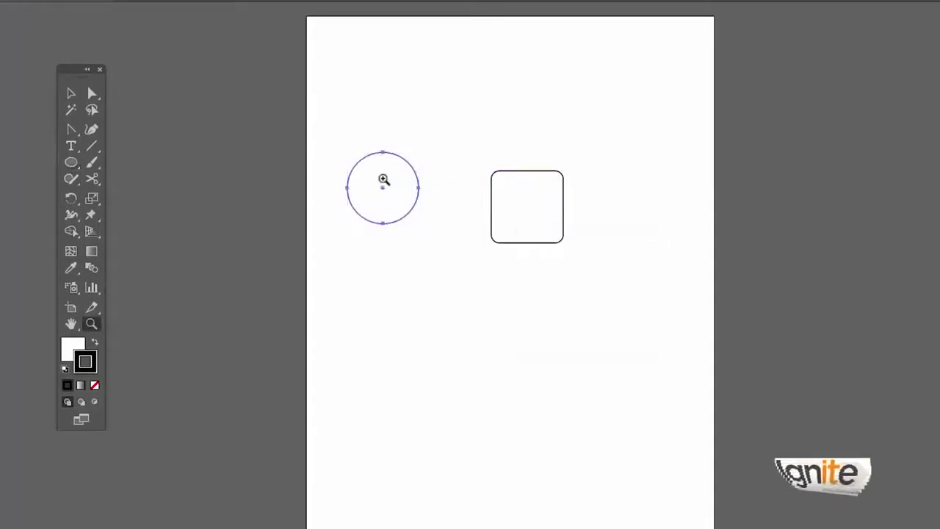
pyautogui.click(382, 181)
pyautogui.click(525, 335)
pyautogui.click(467, 288)
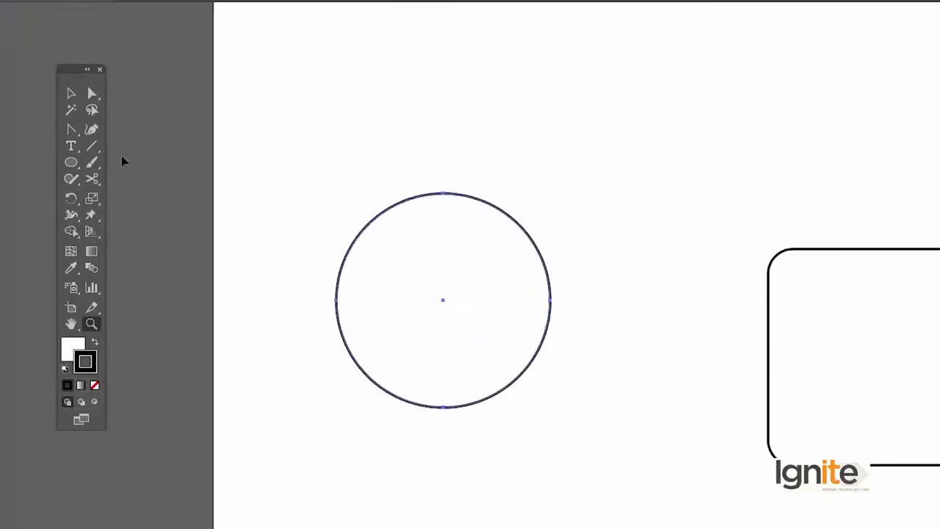
pyautogui.click(71, 162)
# Create a 1.5 × 1.5 in circle from the Ellipse dialog and move it up and right
pyautogui.click(454, 281)
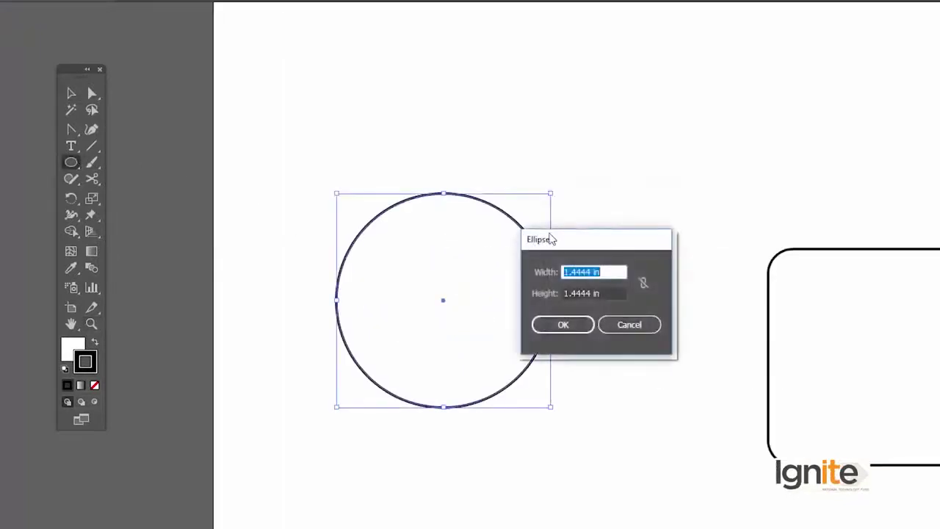
pyautogui.moveTo(552, 238); pyautogui.dragTo(612, 236)
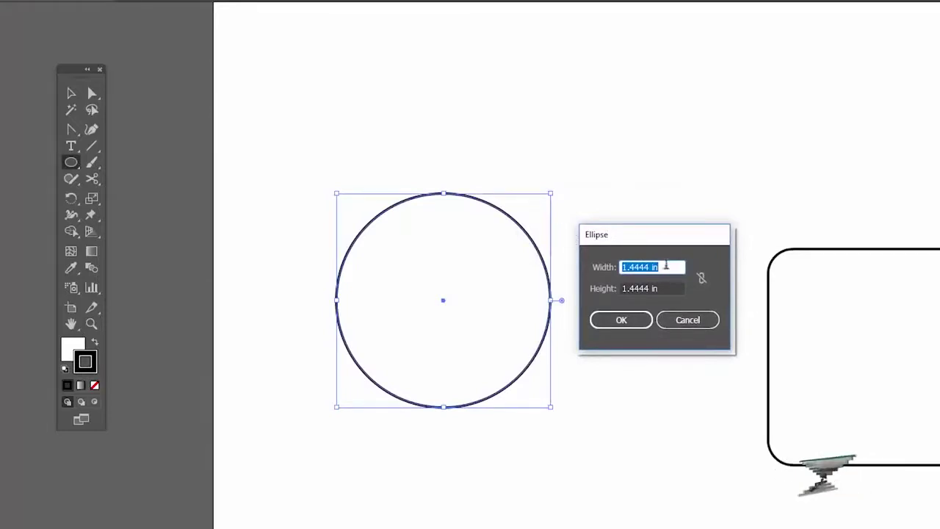
pyautogui.moveTo(652, 267); pyautogui.dragTo(582, 259)
pyautogui.write('1.5')
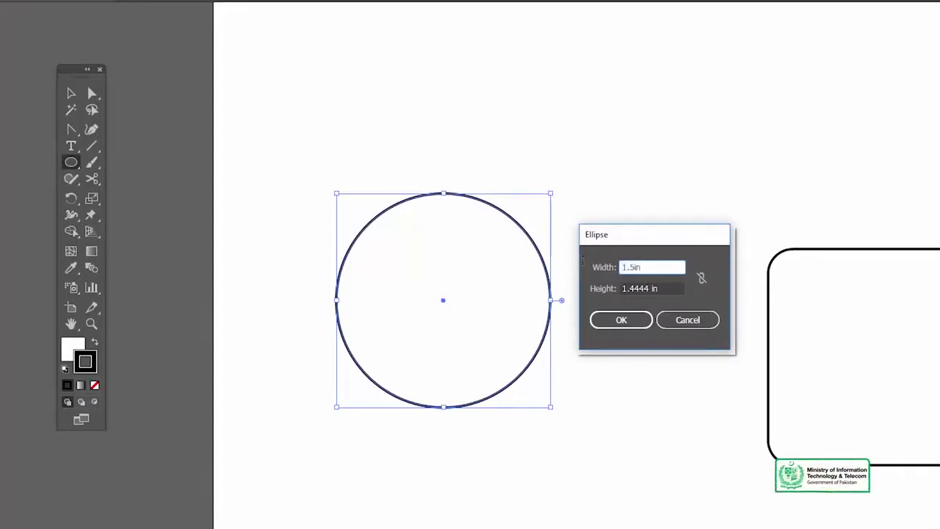
pyautogui.press('Tab')
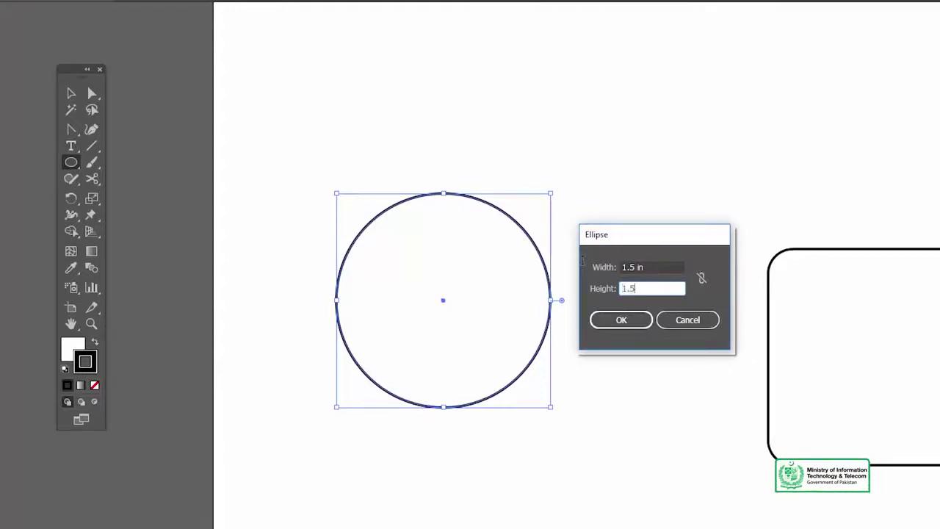
pyautogui.press('Return')
pyautogui.press('v')
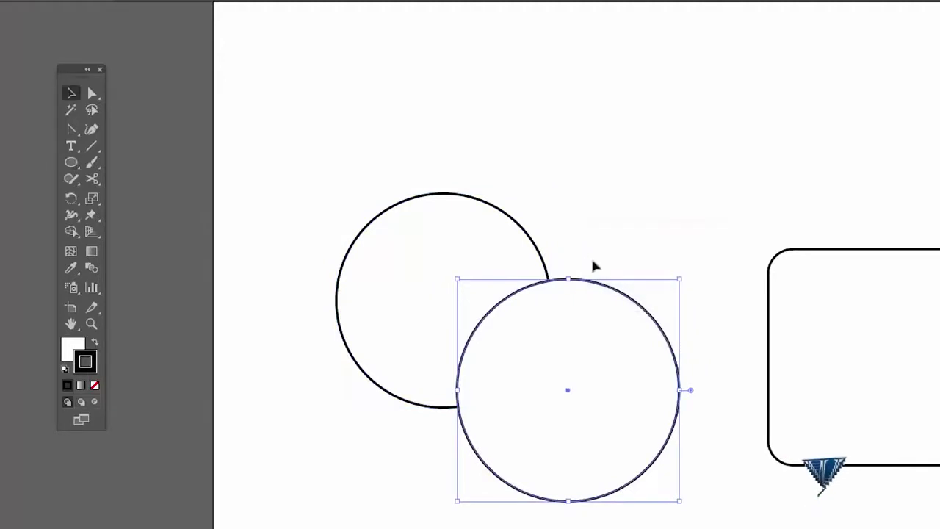
pyautogui.moveTo(593, 284); pyautogui.dragTo(686, 64)
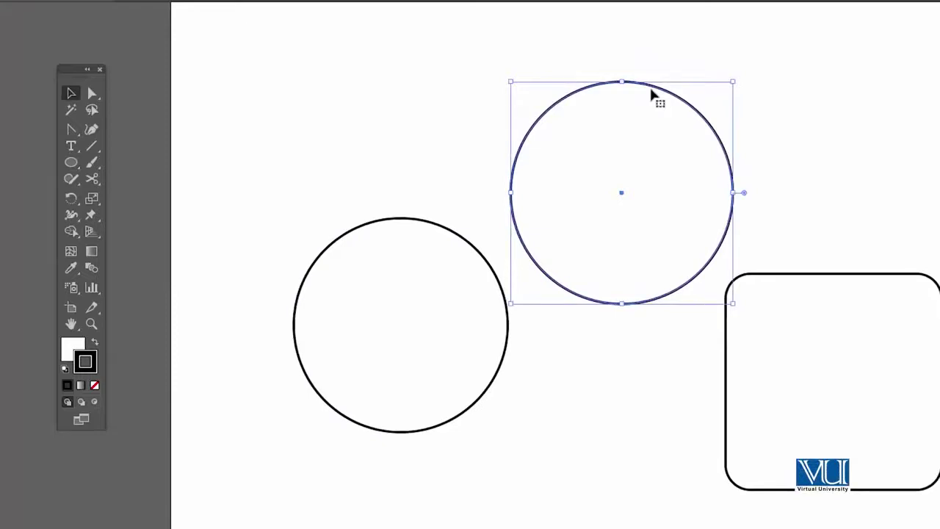
# Draw a rectangle near the artboard's top-left with the Rectangle Tool
pyautogui.click(71, 163)
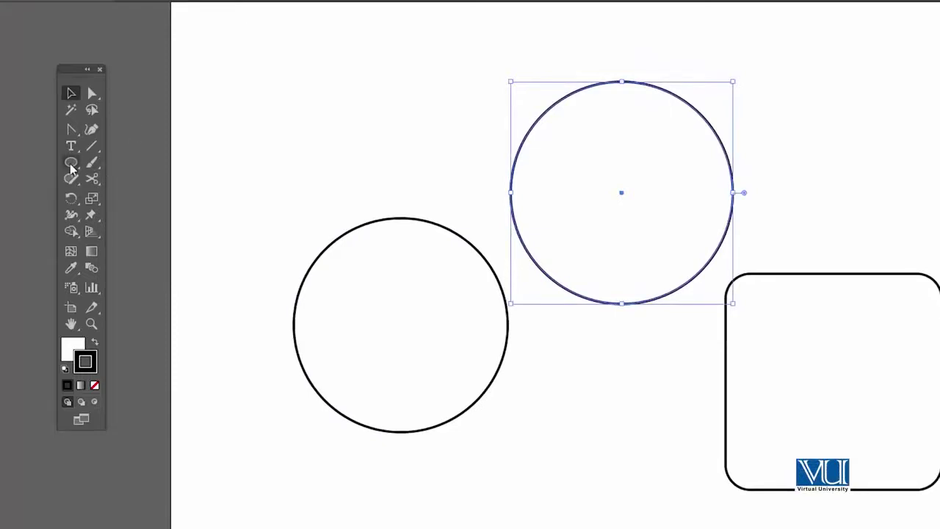
pyautogui.click(136, 163)
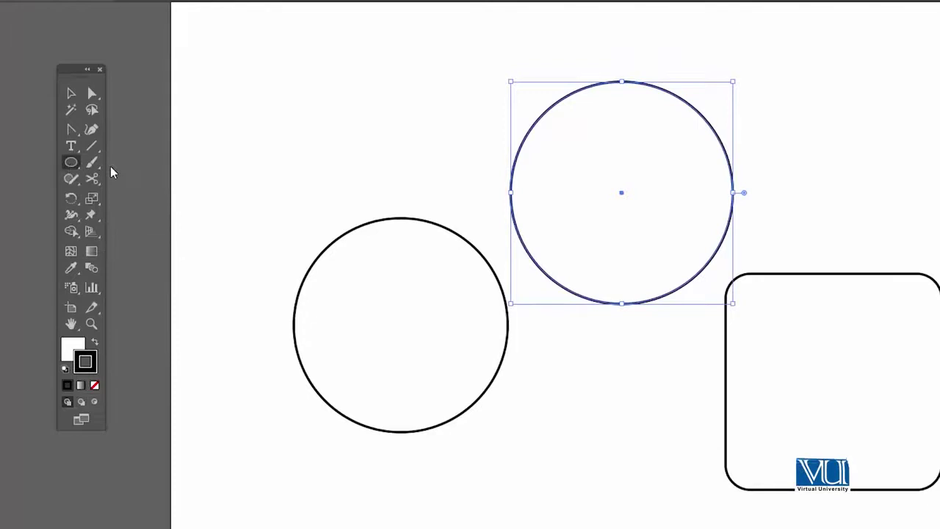
pyautogui.moveTo(276, 56); pyautogui.dragTo(418, 147)
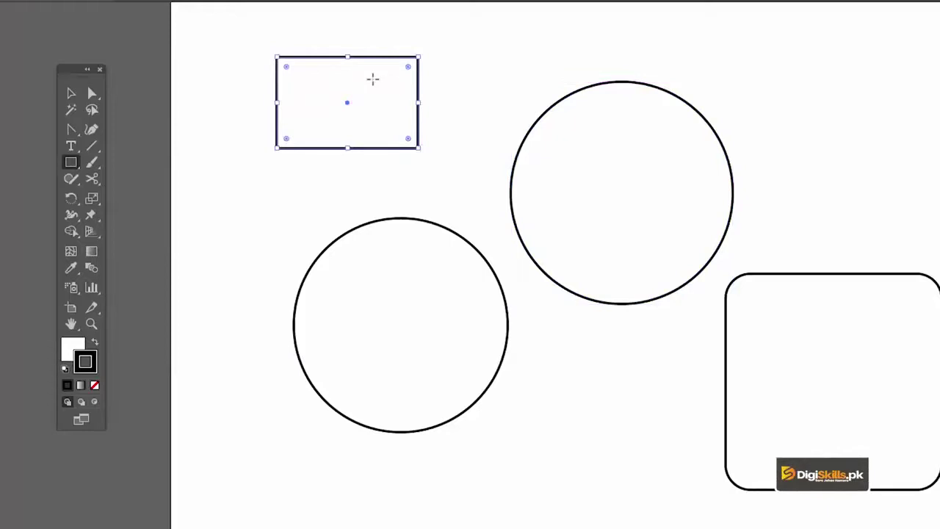
pyautogui.click(373, 79)
pyautogui.click(800, 252)
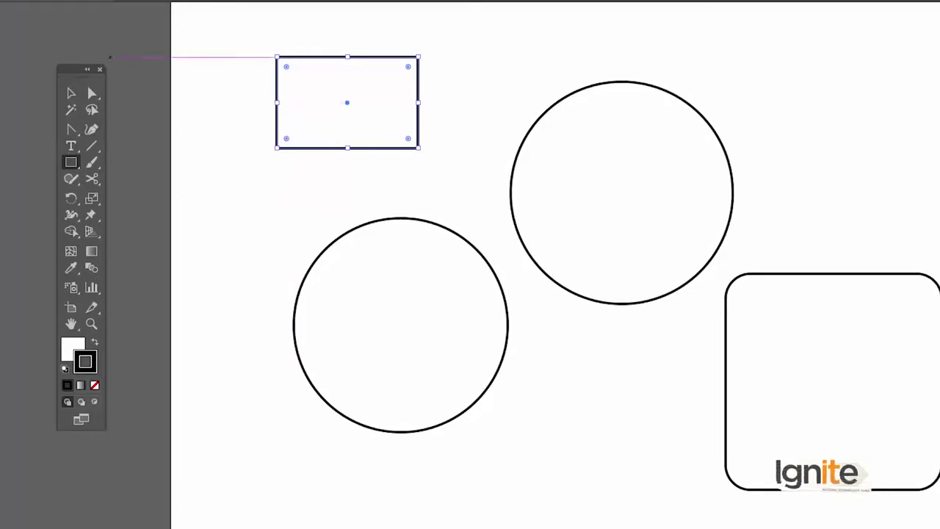
# Nudge the rectangle slightly down and to the right
pyautogui.press('v')
pyautogui.click(352, 38)
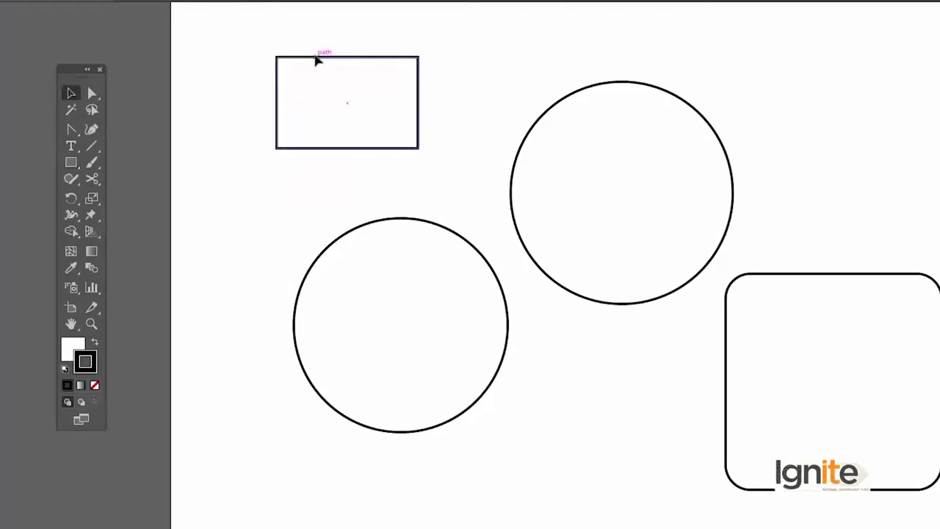
pyautogui.moveTo(332, 65); pyautogui.dragTo(355, 90)
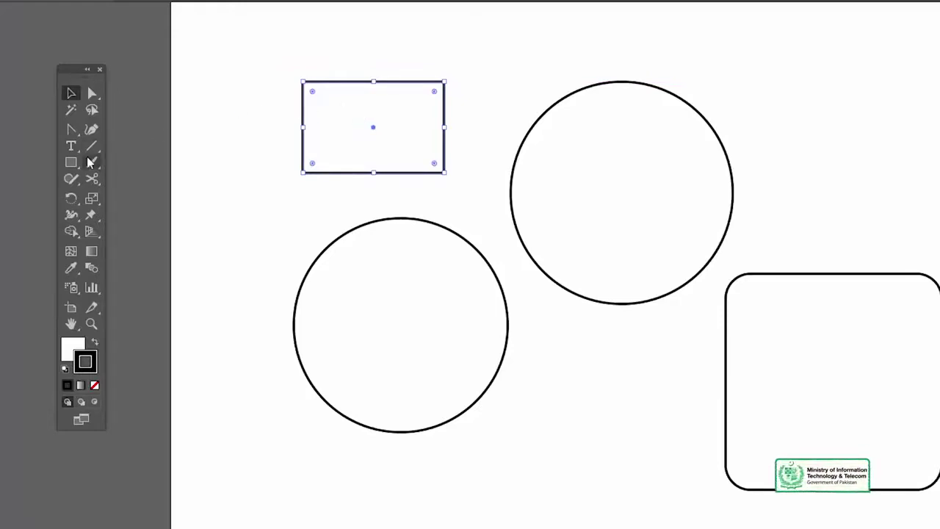
# Add a second overlapping 0.9537 × 0.6157 in rectangle through the Rectangle dialog
pyautogui.press('m')
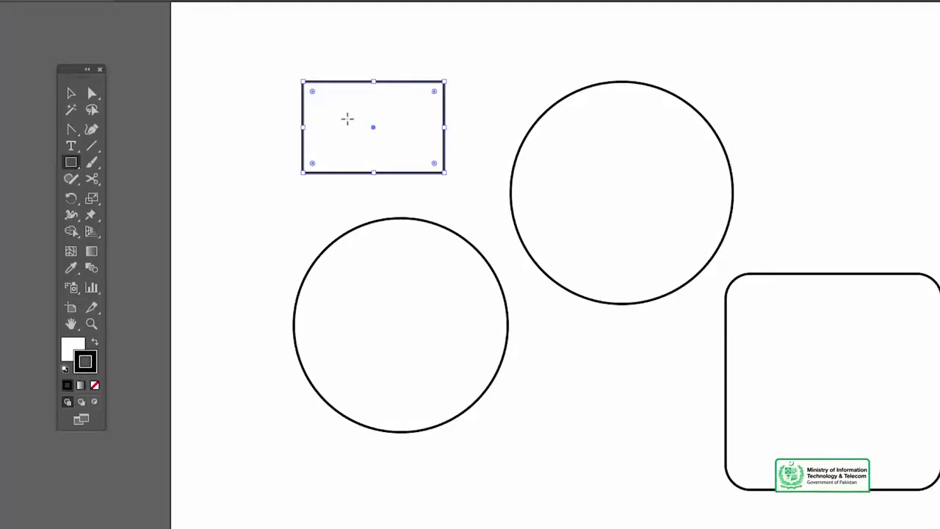
pyautogui.click(348, 119)
pyautogui.moveTo(777, 168); pyautogui.dragTo(575, 85)
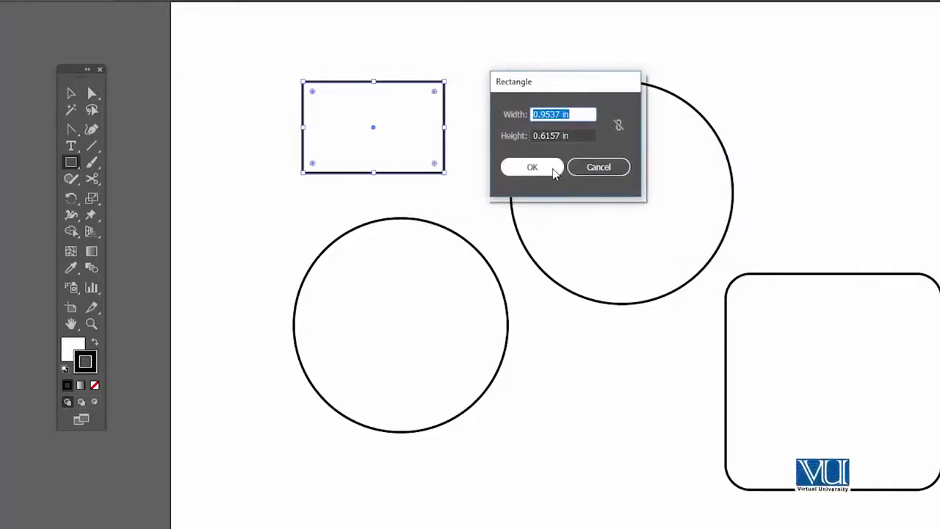
pyautogui.click(532, 167)
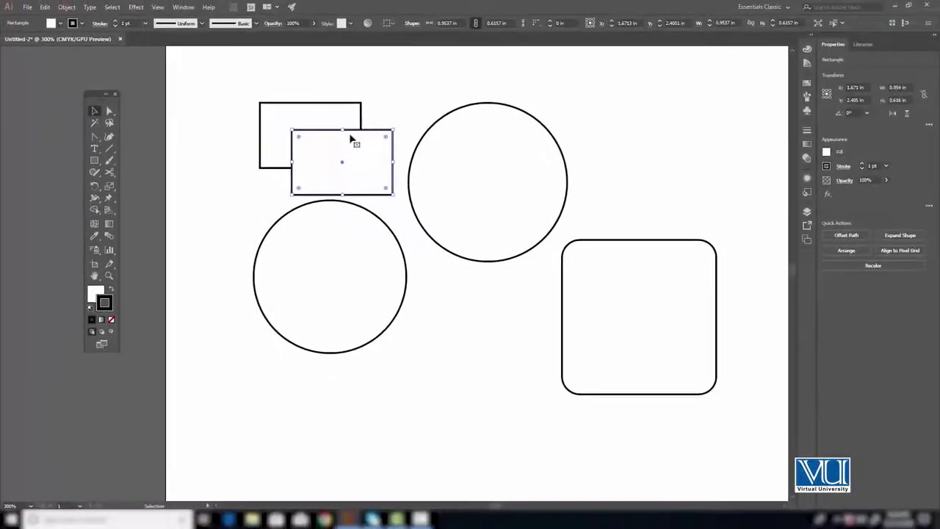
# Reselect the front rectangle, then open and dismiss the Rectangle size settings
pyautogui.click(372, 123)
pyautogui.click(375, 133)
pyautogui.click(95, 161)
pyautogui.click(408, 128)
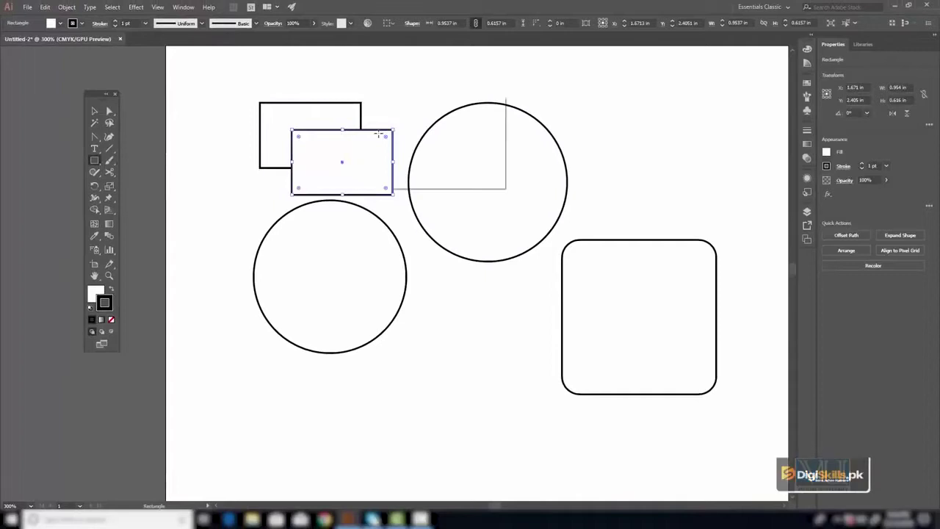
pyautogui.moveTo(437, 102); pyautogui.dragTo(450, 108)
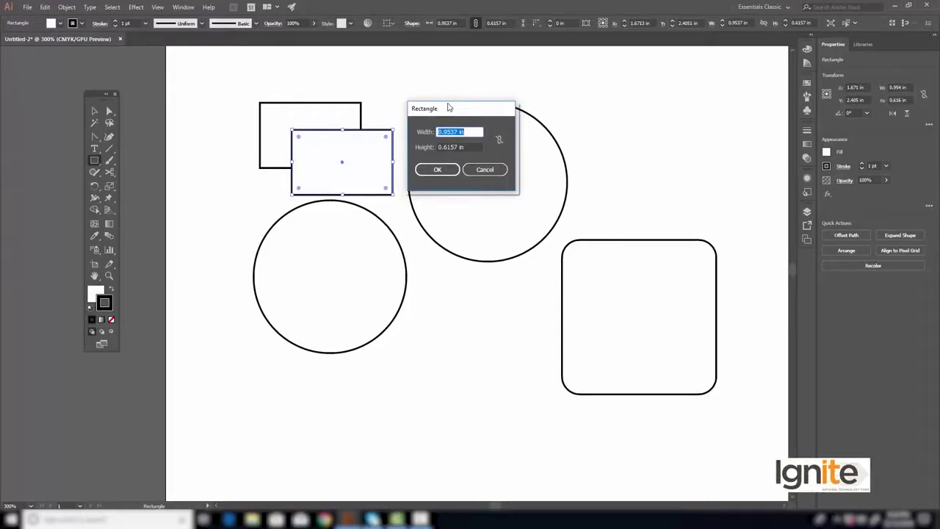
pyautogui.click(482, 176)
# Delete the front and top-left rectangles
pyautogui.press('v')
pyautogui.click(370, 89)
pyautogui.click(368, 139)
pyautogui.press('Delete')
pyautogui.click(350, 111)
pyautogui.press('Delete')
# Delete the leftover shape, the top circle and the rounded rectangle
pyautogui.click(336, 206)
pyautogui.press('Delete')
pyautogui.click(416, 152)
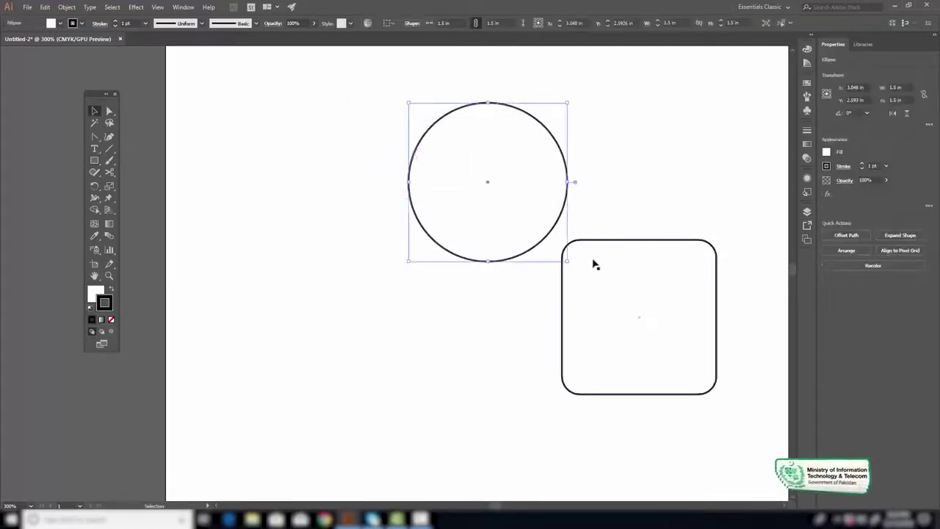
pyautogui.press('Delete')
pyautogui.click(595, 241)
pyautogui.press('Delete')
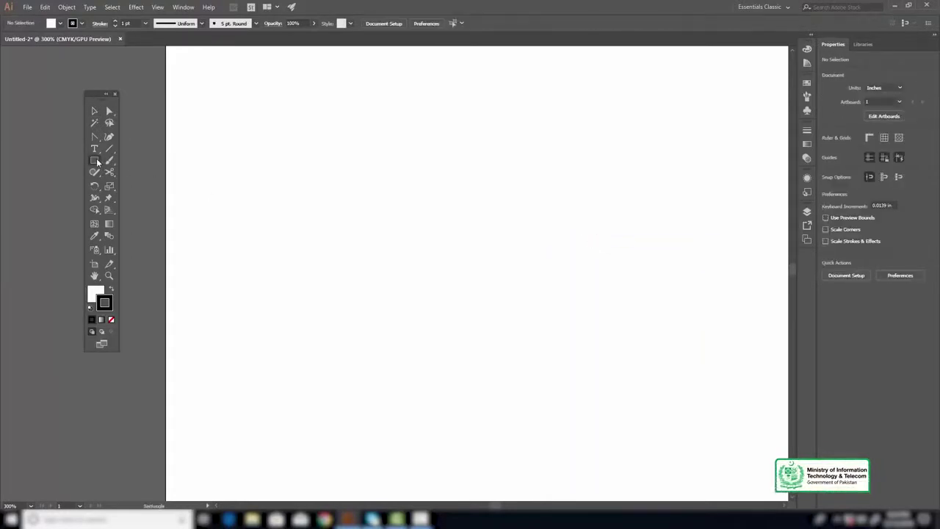
# Draw a roughly 1.36 × 1.14 in outlined rectangle and zoom in on it
pyautogui.click(97, 161)
pyautogui.moveTo(422, 178); pyautogui.dragTo(559, 273)
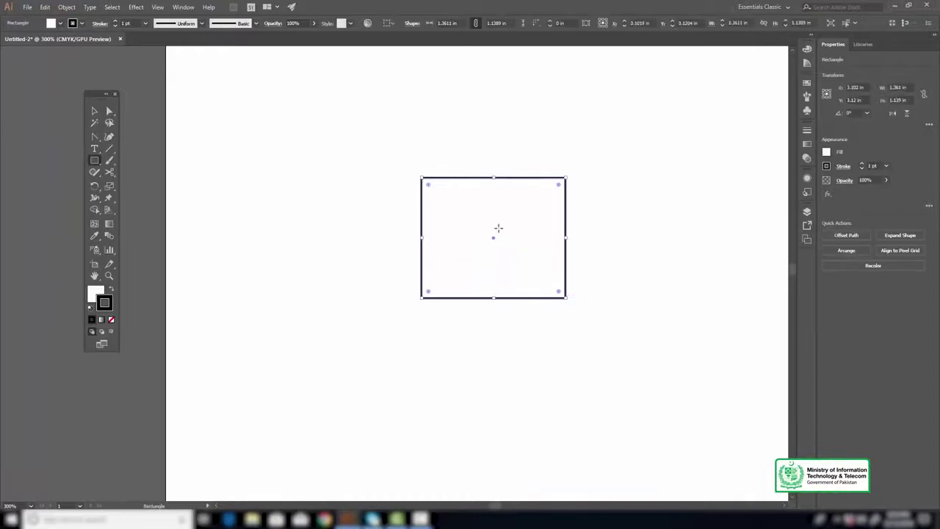
pyautogui.keyDown('ctrl'); pyautogui.click(504, 236); pyautogui.keyUp('ctrl')
pyautogui.keyDown('ctrl'); pyautogui.click(400, 251); pyautogui.keyUp('ctrl')
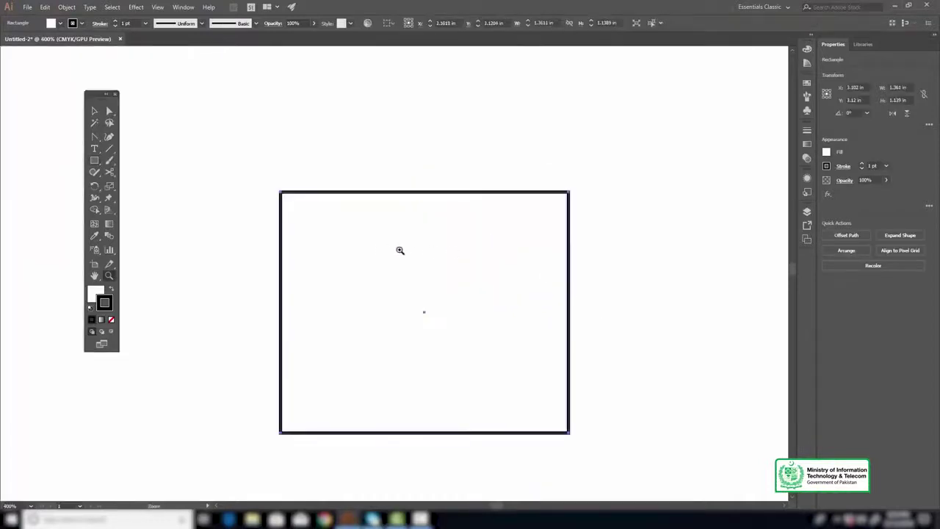
pyautogui.moveTo(421, 220); pyautogui.dragTo(418, 184)
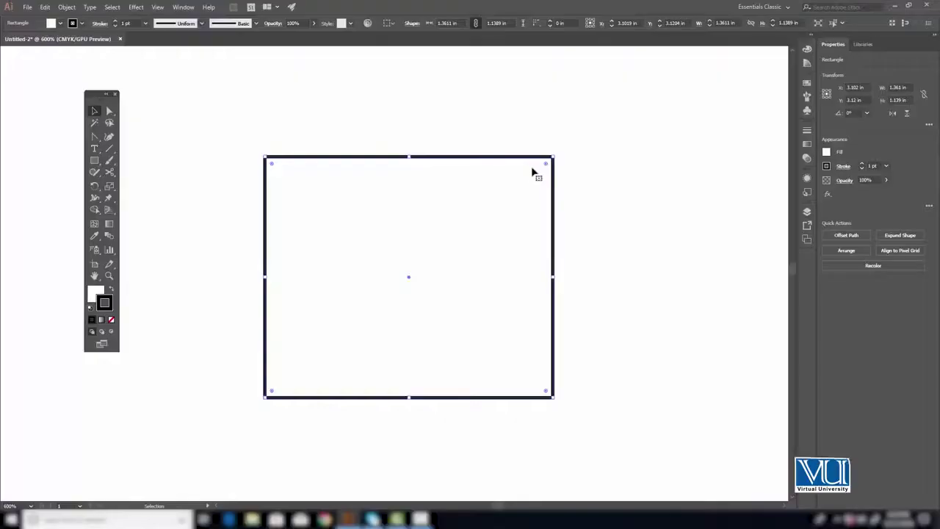
pyautogui.moveTo(544, 167)
pyautogui.mouseDown()
pyautogui.moveTo(704, 170)
pyautogui.moveTo(603, 217)
pyautogui.mouseUp()
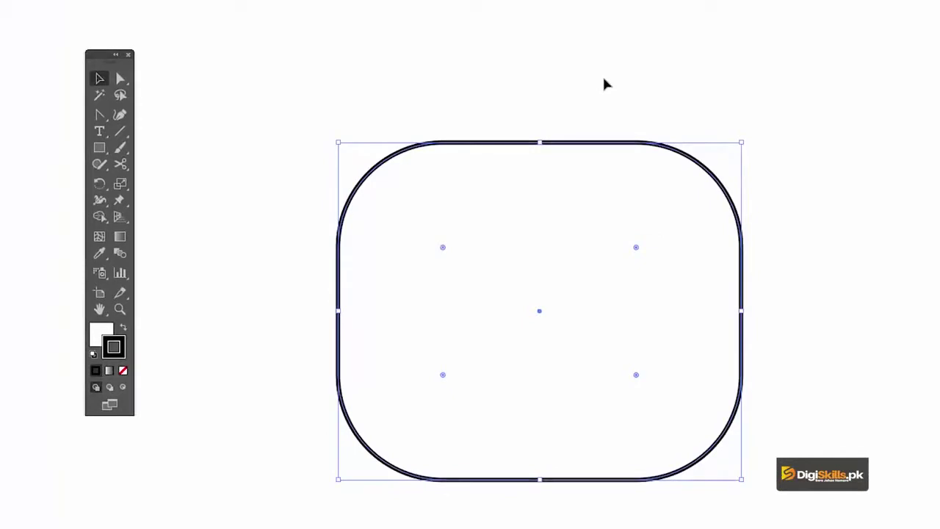
pyautogui.hotkey('ctrl', 'z')
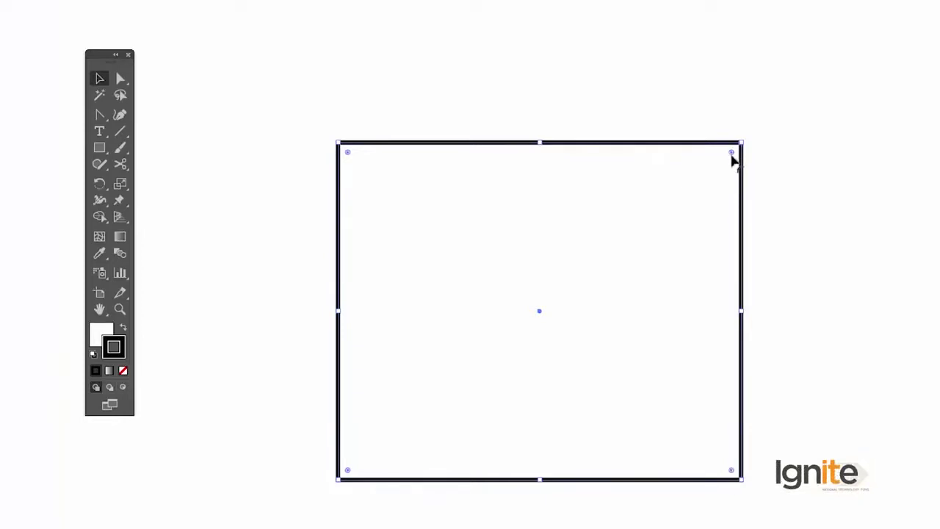
pyautogui.press('a')
pyautogui.press('v')
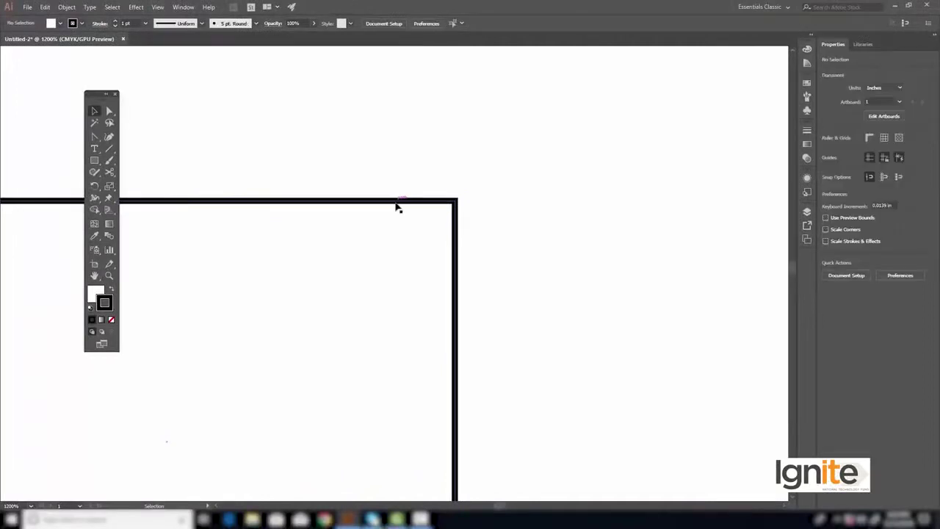
pyautogui.hscroll(-3, 441, 184)
pyautogui.scroll(-1, 441, 184)
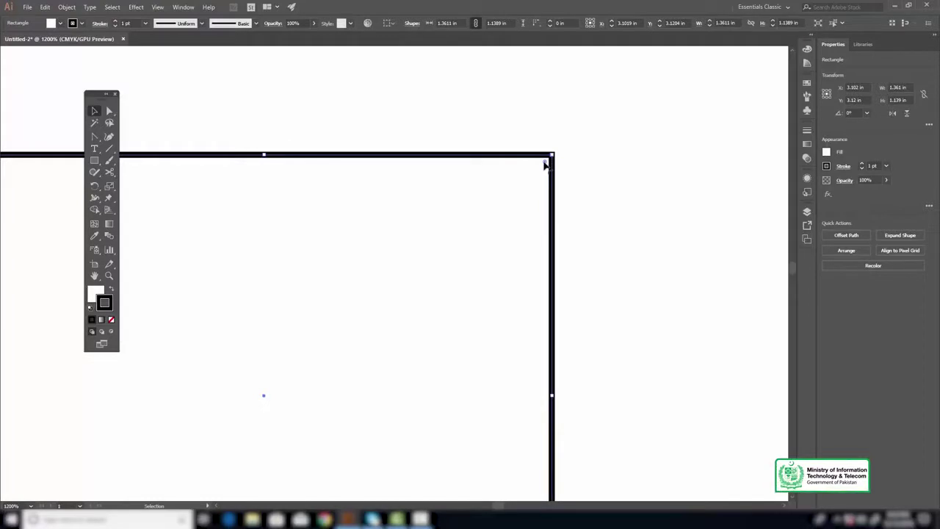
pyautogui.moveTo(543, 167); pyautogui.dragTo(264, 298)
pyautogui.moveTo(293, 238); pyautogui.dragTo(456, 175)
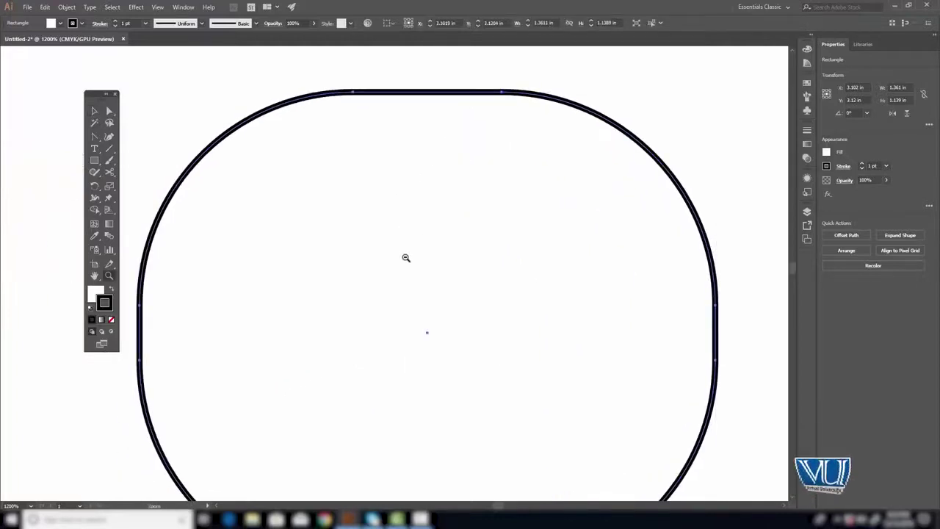
pyautogui.scroll(-2, 407, 255)
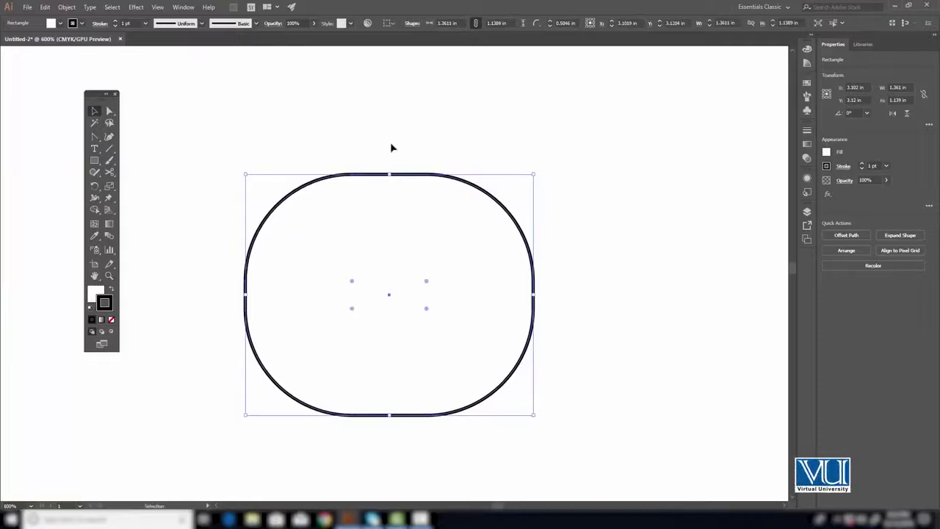
pyautogui.hotkey('ctrl', 'z')
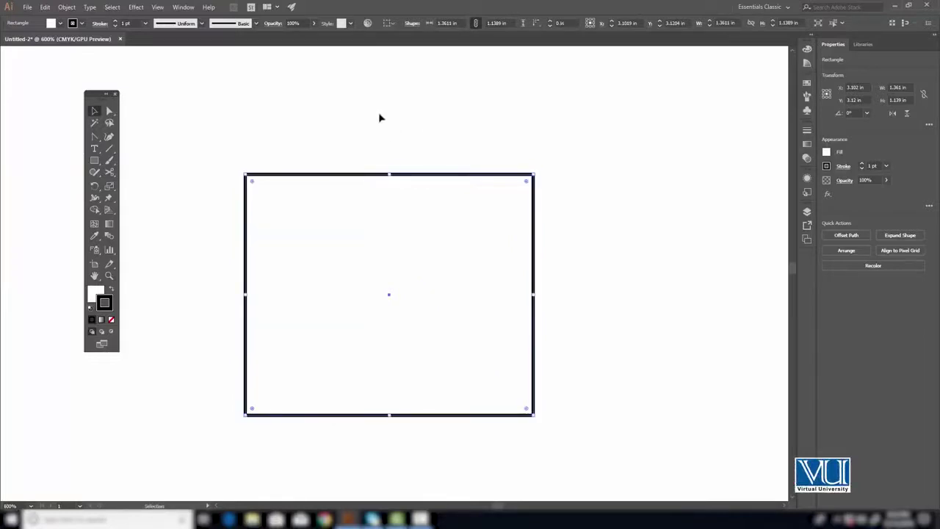
# Round only the rectangle's top-right corner to about 0.46 in using its live-corner widget
pyautogui.click(372, 117)
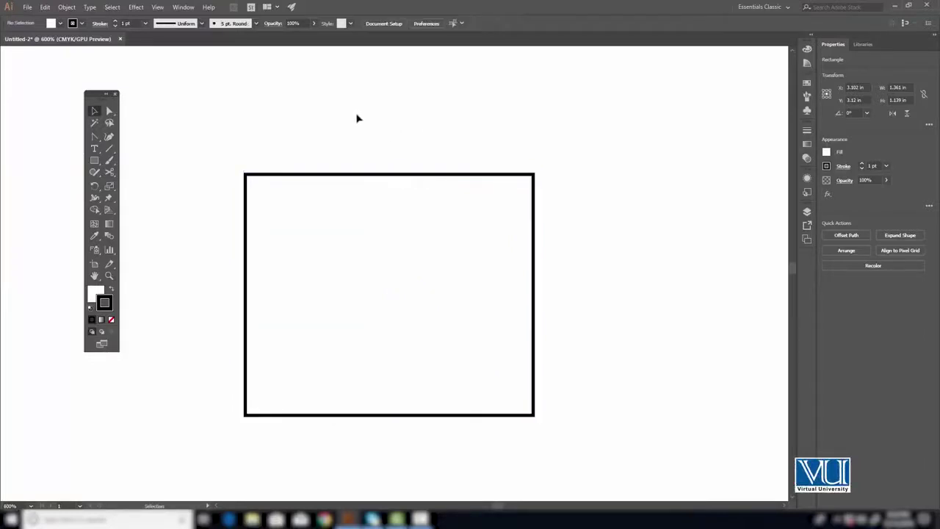
pyautogui.click(110, 111)
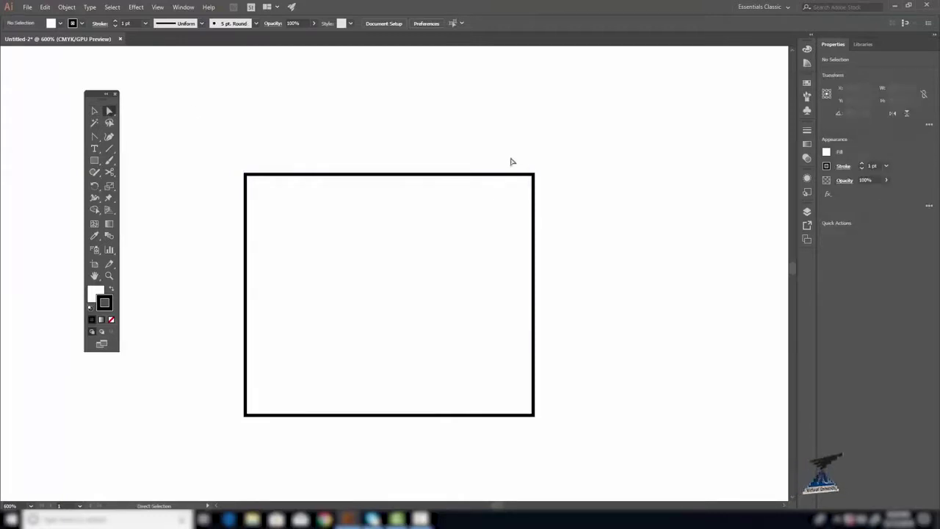
pyautogui.press('v')
pyautogui.hotkey('ctrl', '=')
pyautogui.moveTo(371, 268); pyautogui.dragTo(460, 193)
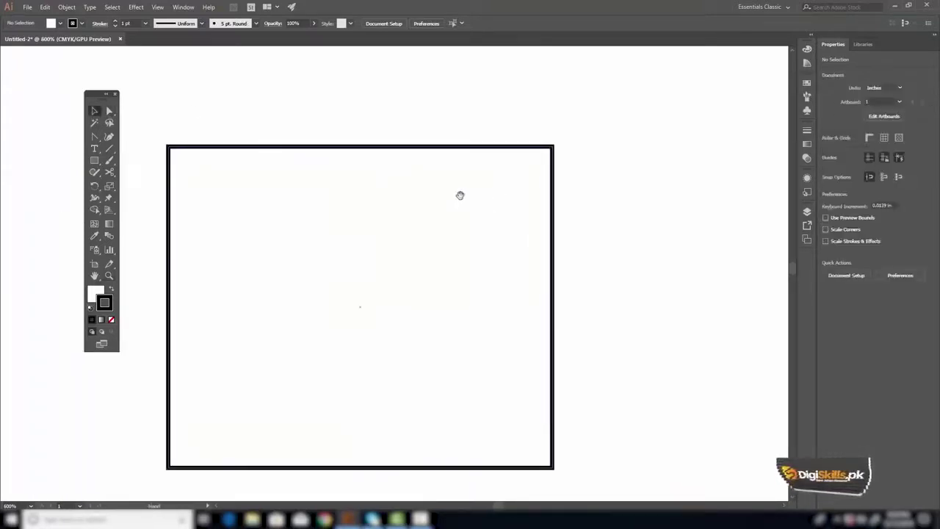
pyautogui.press('a')
pyautogui.click(554, 147)
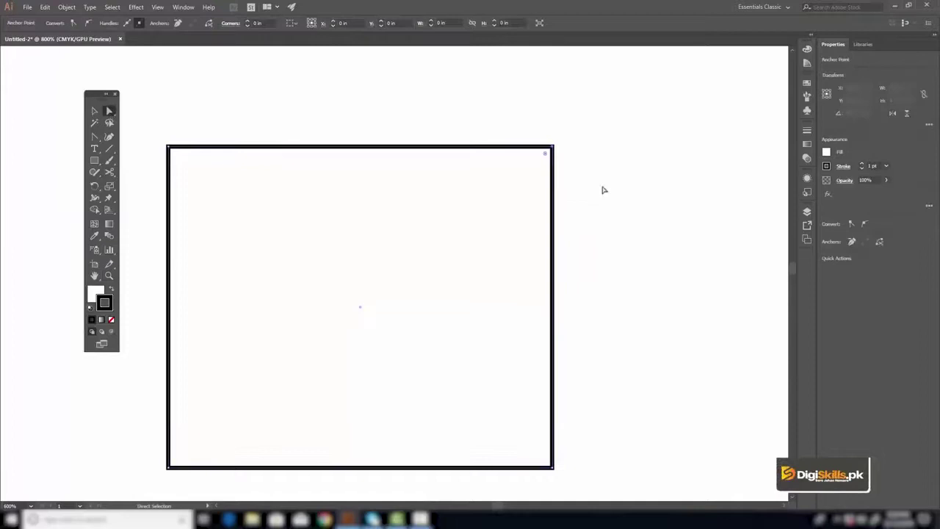
pyautogui.moveTo(545, 156); pyautogui.dragTo(392, 258)
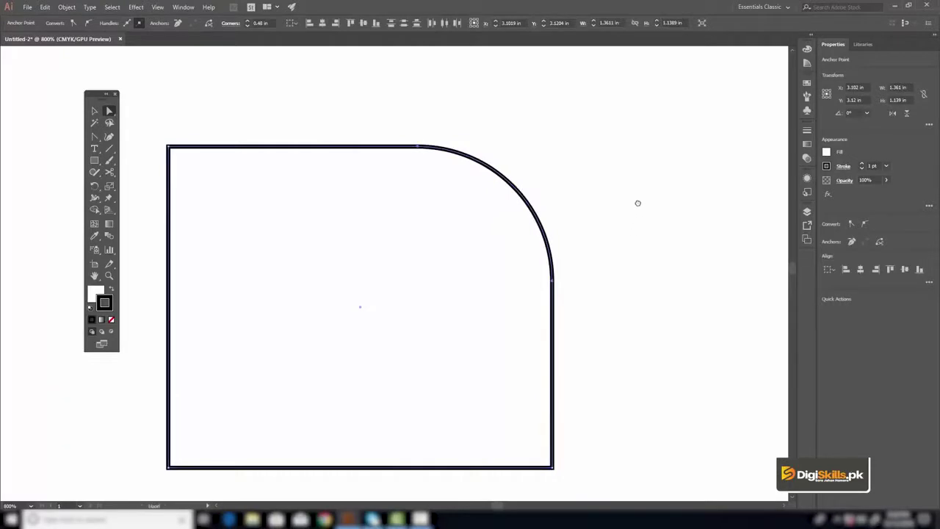
pyautogui.scroll(-2, 637, 203)
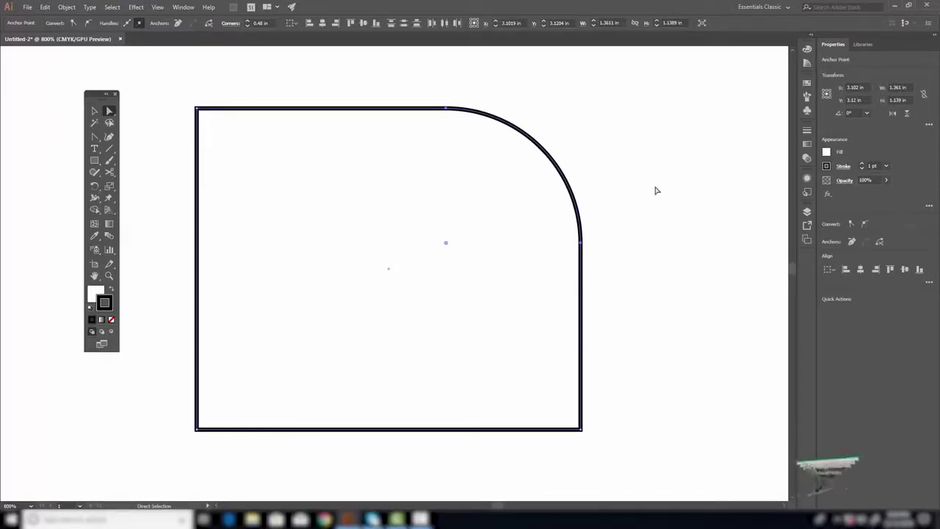
# Zoom out to 300% and move the rounded-corner rectangle up and to the right
pyautogui.press('z')
pyautogui.keyDown('alt'); pyautogui.click(404, 294); pyautogui.keyUp('alt')
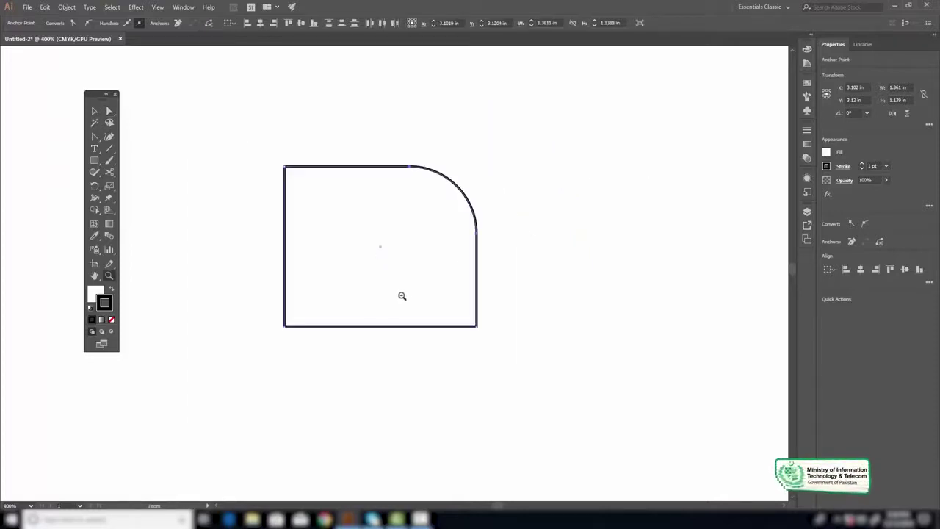
pyautogui.keyDown('alt'); pyautogui.click(402, 296); pyautogui.keyUp('alt')
pyautogui.press('v')
pyautogui.moveTo(365, 182); pyautogui.dragTo(598, 112)
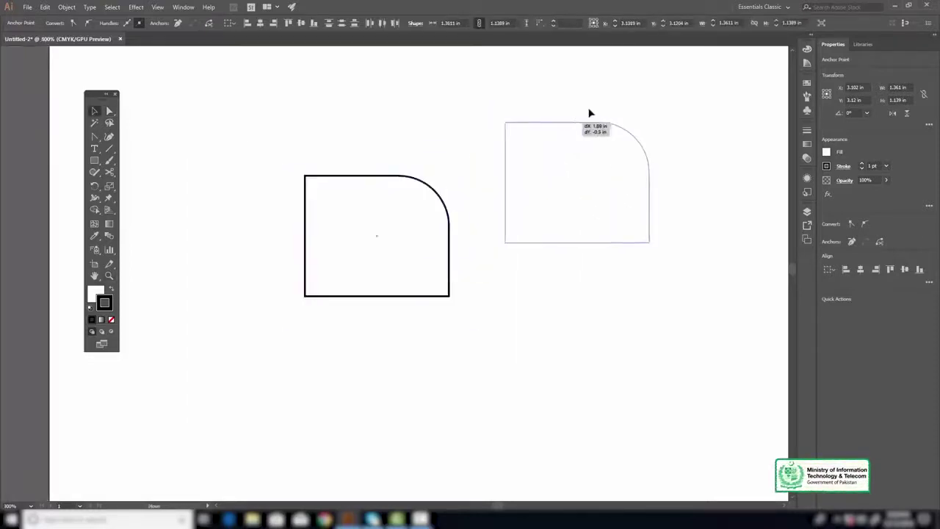
# Draw a hexagon with the Polygon Tool left of the rectangle and zoom in
pyautogui.click(106, 162)
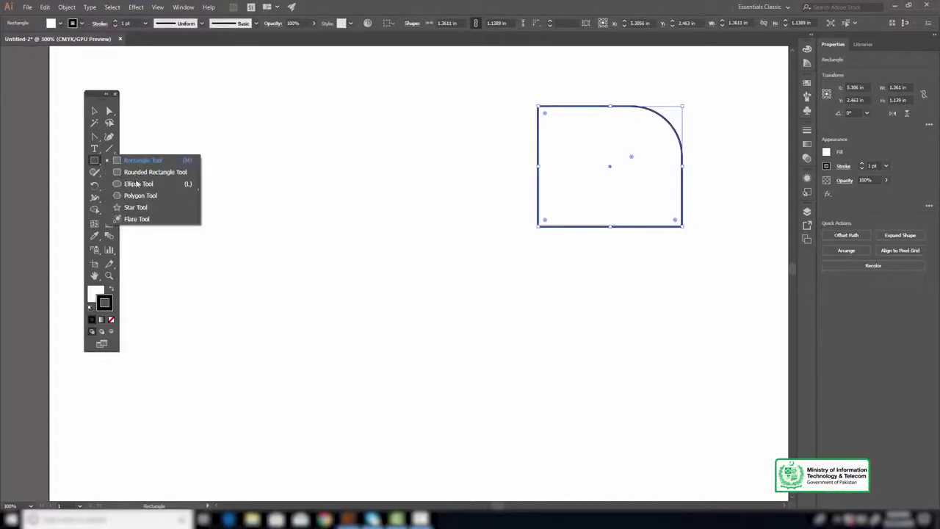
pyautogui.click(139, 195)
pyautogui.moveTo(285, 213)
pyautogui.mouseDown()
pyautogui.moveTo(330, 267)
pyautogui.moveTo(343, 252)
pyautogui.mouseUp()
pyautogui.press('z')
pyautogui.click(273, 199)
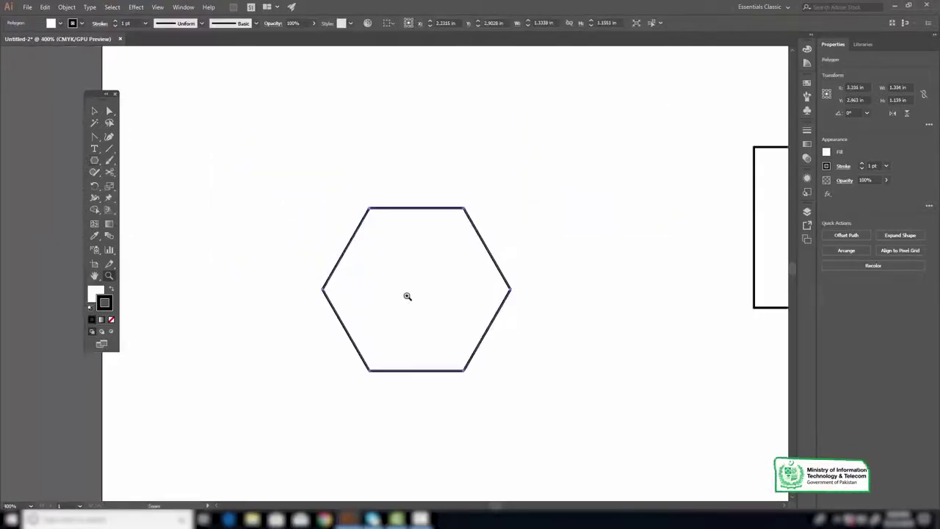
# Round the hexagon's top-right (0.85 in), left (about 1.01 in) and bottom-right corners
pyautogui.click(408, 296)
pyautogui.press('v')
pyautogui.click(108, 110)
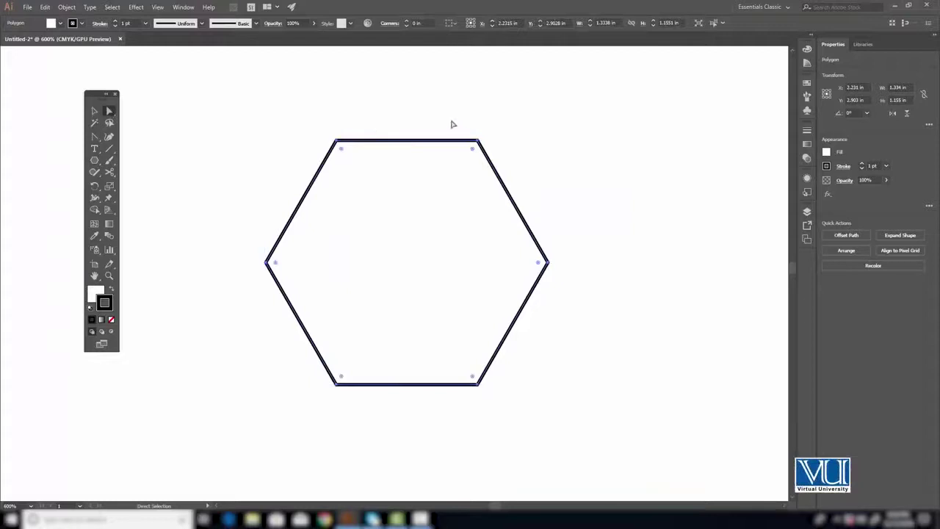
pyautogui.click(479, 142)
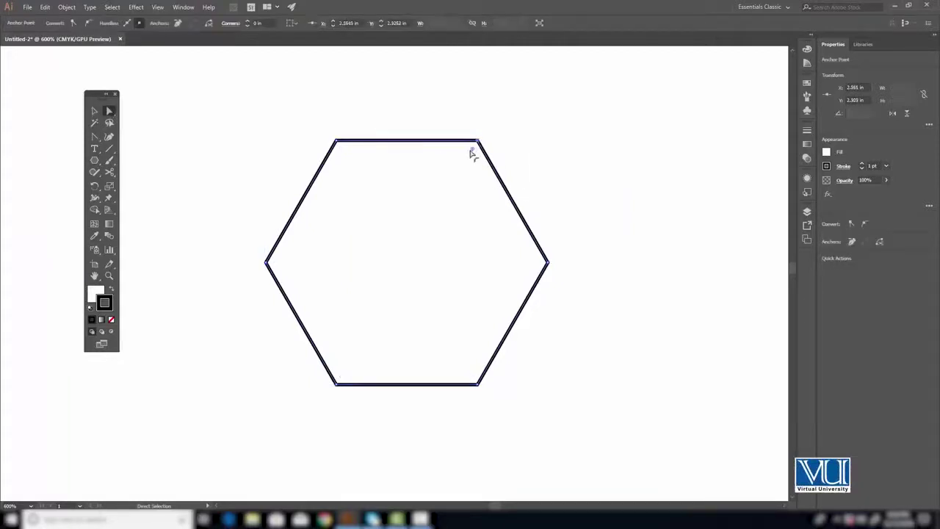
pyautogui.moveTo(475, 153); pyautogui.dragTo(345, 316)
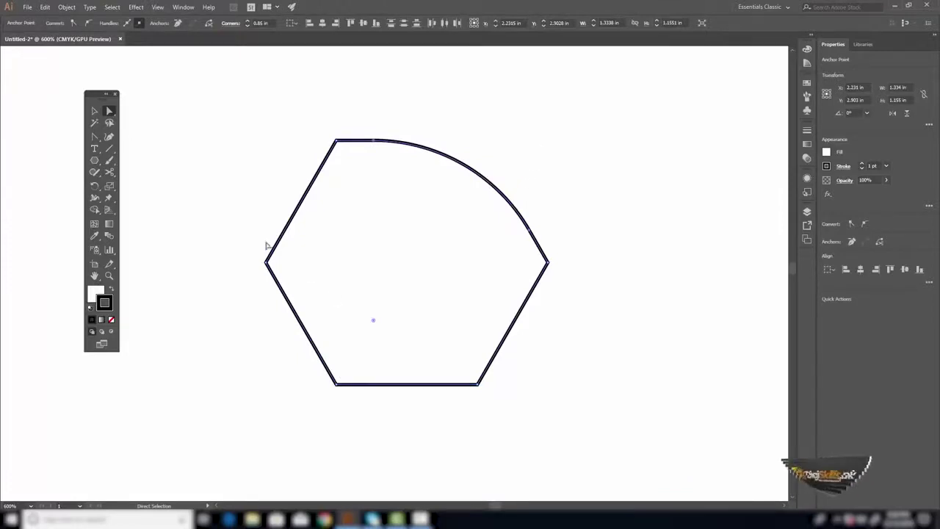
pyautogui.moveTo(242, 229)
pyautogui.mouseDown()
pyautogui.moveTo(286, 308)
pyautogui.moveTo(272, 271)
pyautogui.mouseUp()
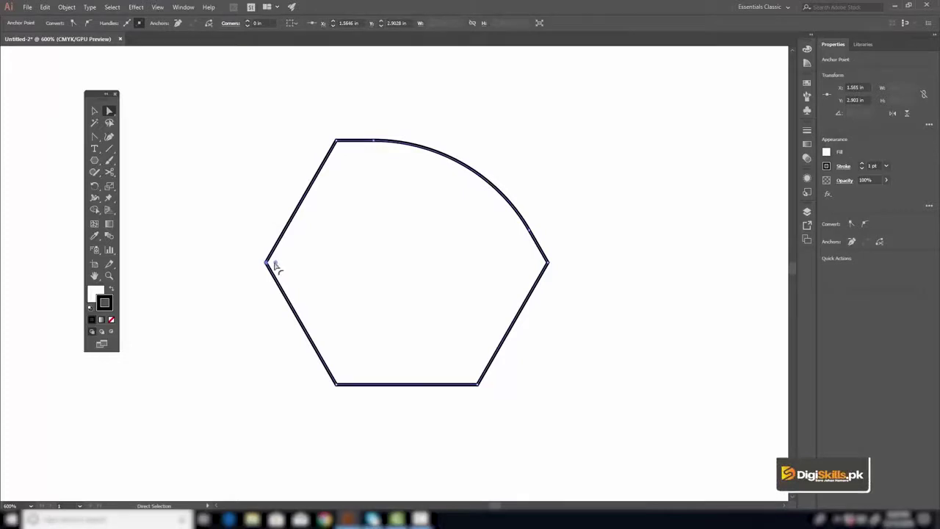
pyautogui.moveTo(277, 268)
pyautogui.mouseDown()
pyautogui.moveTo(512, 272)
pyautogui.moveTo(456, 399)
pyautogui.mouseUp()
pyautogui.click(478, 385)
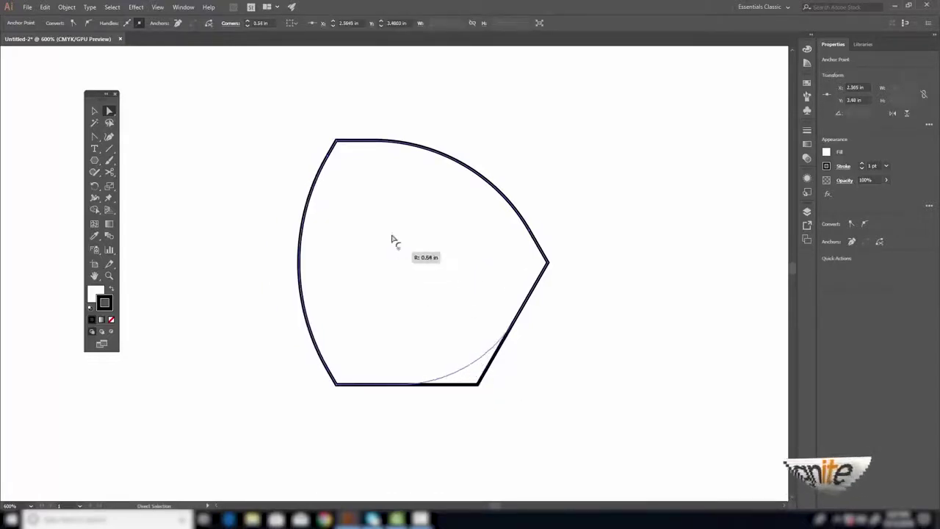
pyautogui.moveTo(473, 377); pyautogui.dragTo(455, 321)
# Rotate the rounded triangular shape upright around its centre at 400% zoom
pyautogui.press('z')
pyautogui.keyDown('alt'); pyautogui.click(393, 340); pyautogui.keyUp('alt')
pyautogui.press('v')
pyautogui.click(406, 103)
pyautogui.click(380, 156)
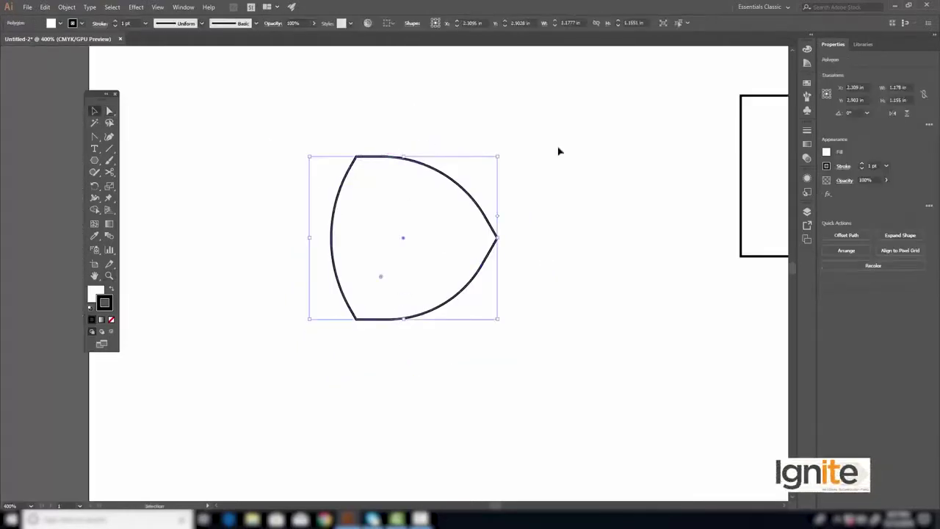
pyautogui.moveTo(501, 153); pyautogui.dragTo(527, 214)
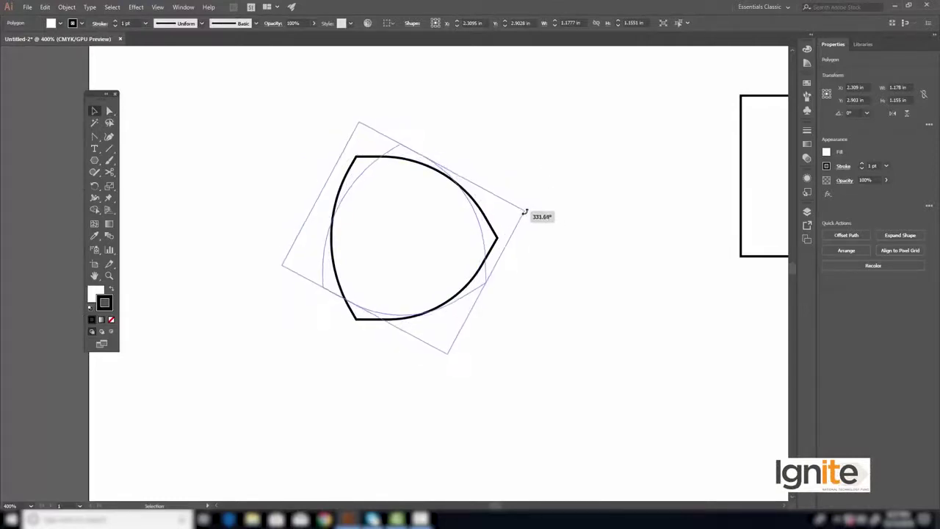
pyautogui.moveTo(528, 214); pyautogui.dragTo(525, 212)
pyautogui.click(491, 108)
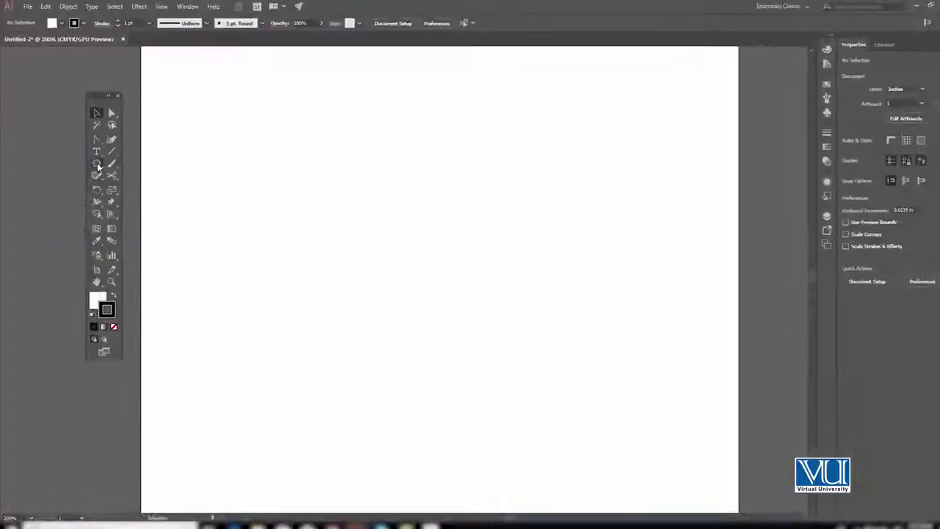
# Draw a 0.7361 in square from its centre and zoom in to 400% on it
pyautogui.click(97, 167)
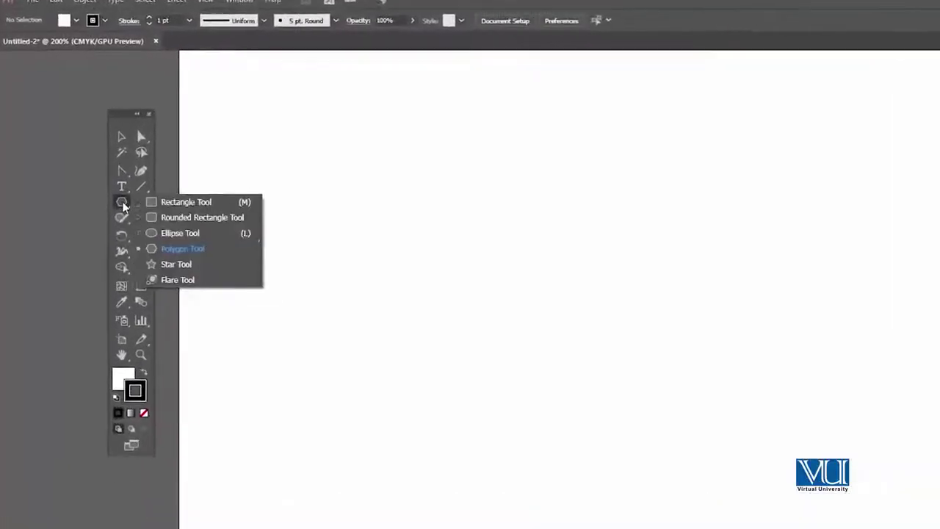
pyautogui.click(173, 167)
pyautogui.moveTo(421, 317); pyautogui.dragTo(463, 357)
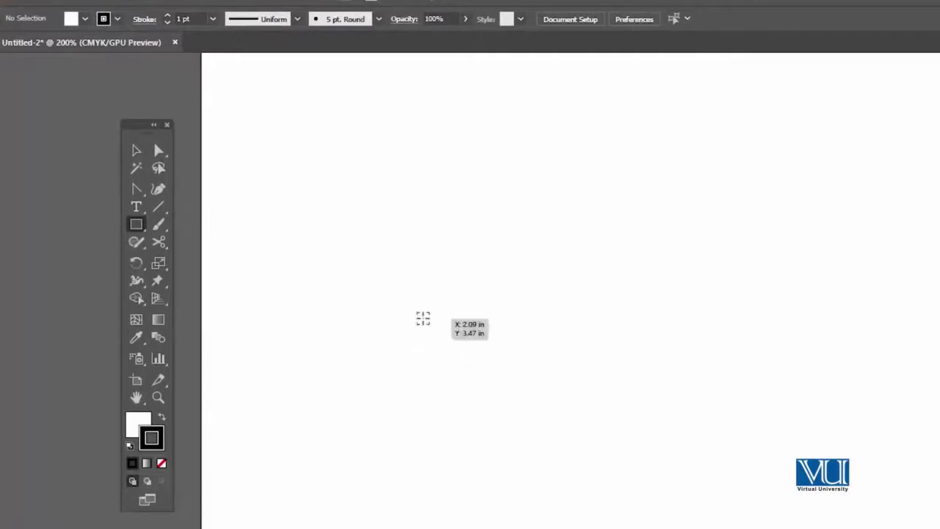
pyautogui.press('v')
pyautogui.press('z')
pyautogui.click(483, 394)
pyautogui.click(514, 388)
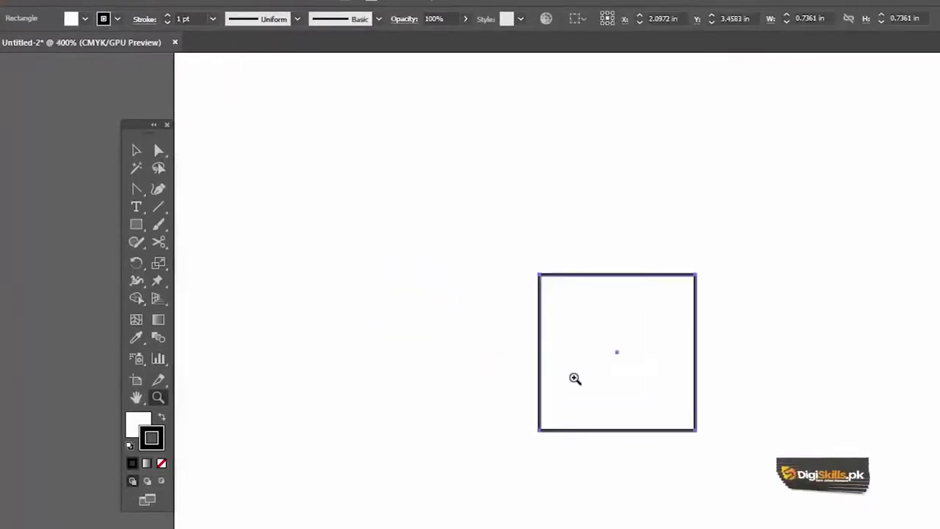
pyautogui.press('v')
pyautogui.hscroll(3, 468, 321)
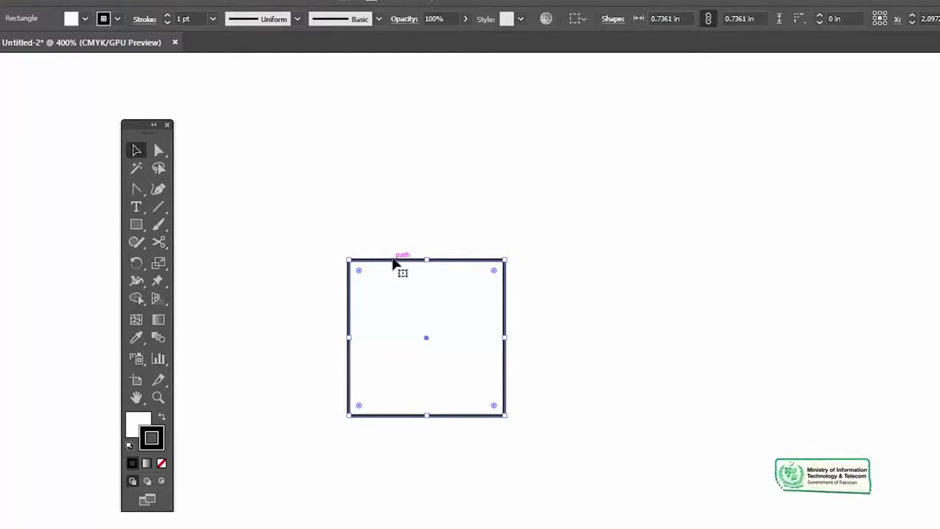
# Duplicate the square one width to the right, beside the original
pyautogui.moveTo(400, 263); pyautogui.dragTo(556, 263)
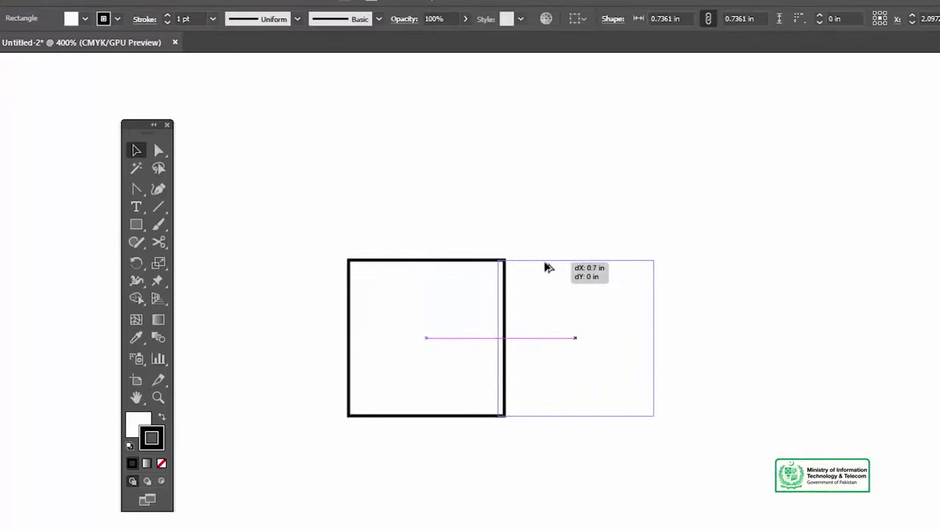
pyautogui.moveTo(492, 247); pyautogui.dragTo(492, 245)
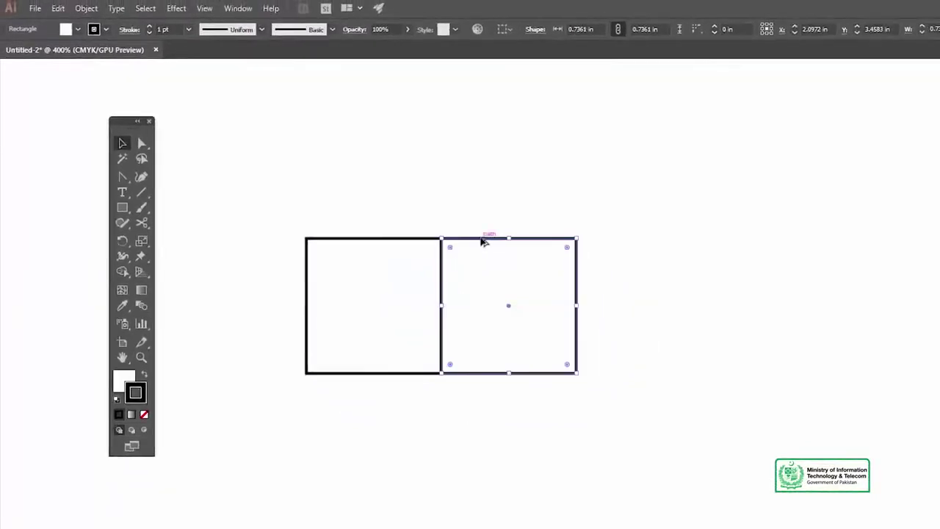
pyautogui.moveTo(425, 178); pyautogui.dragTo(434, 269)
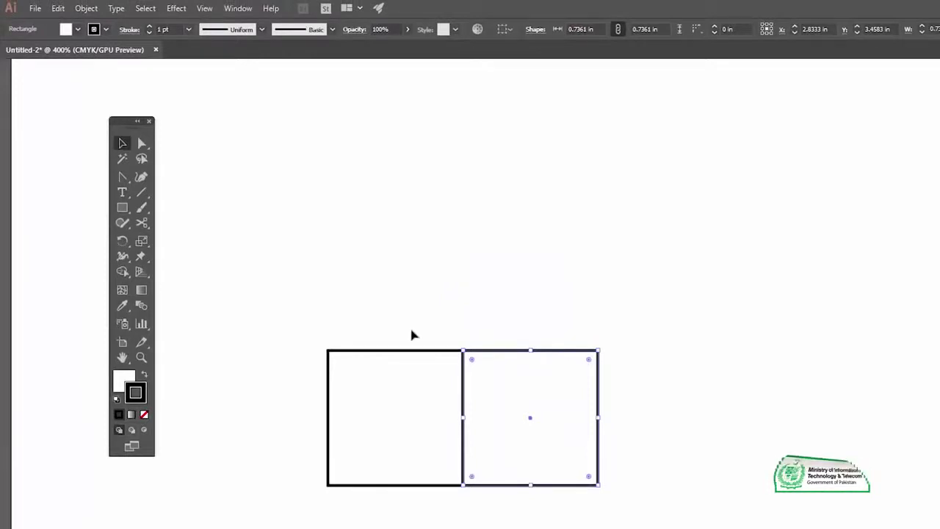
# Copy the left square straight up to sit directly above it
pyautogui.click(407, 354)
pyautogui.moveTo(426, 354); pyautogui.dragTo(432, 219)
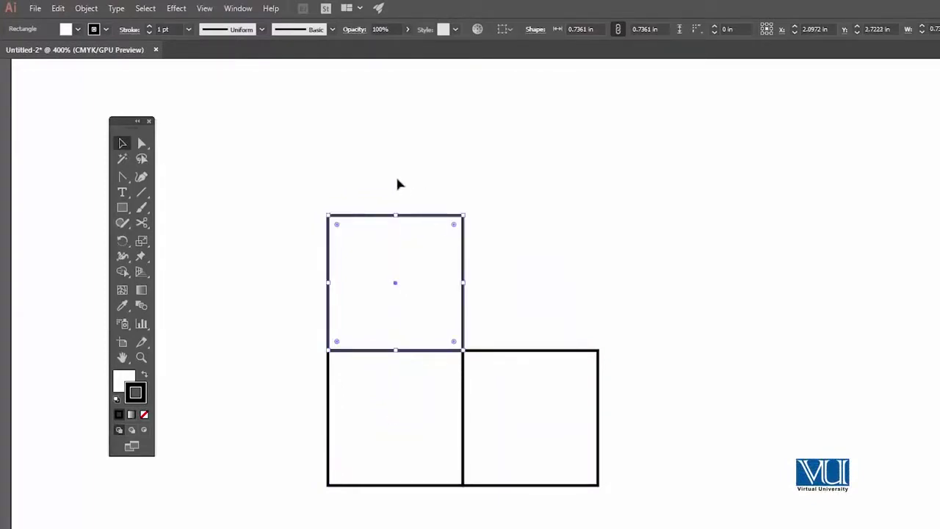
pyautogui.click(384, 182)
pyautogui.moveTo(393, 184); pyautogui.dragTo(412, 185)
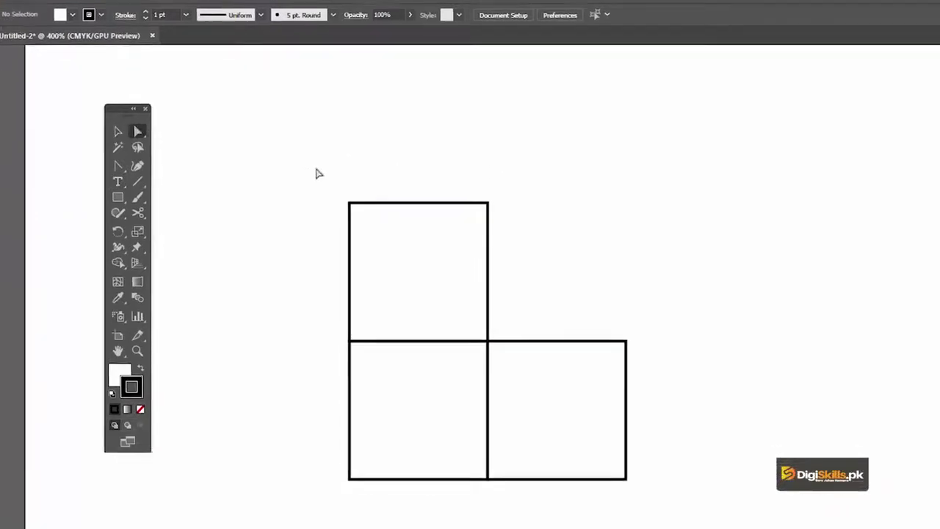
# Skew the top square's upper edge rightward and the right square's edge up-left into cube faces
pyautogui.moveTo(317, 102); pyautogui.dragTo(559, 185)
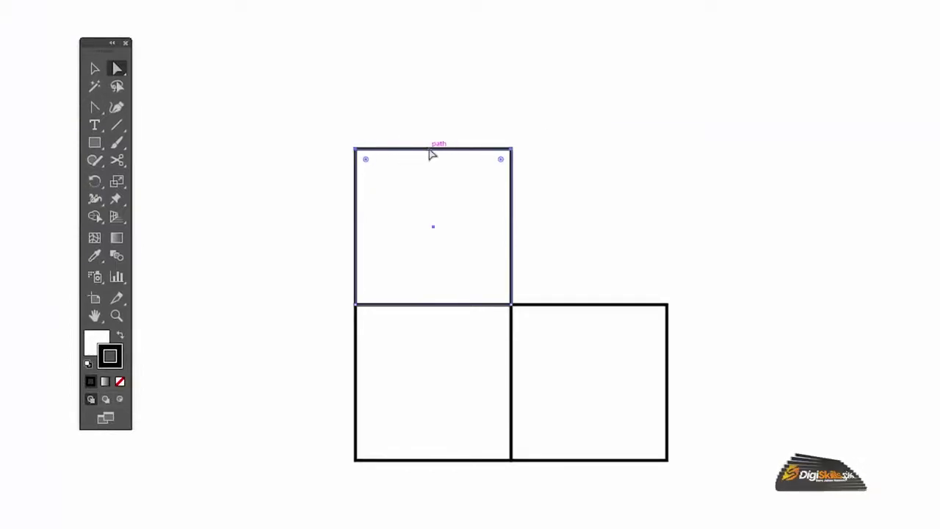
pyautogui.moveTo(432, 155)
pyautogui.mouseDown()
pyautogui.moveTo(518, 254)
pyautogui.moveTo(506, 267)
pyautogui.mouseUp()
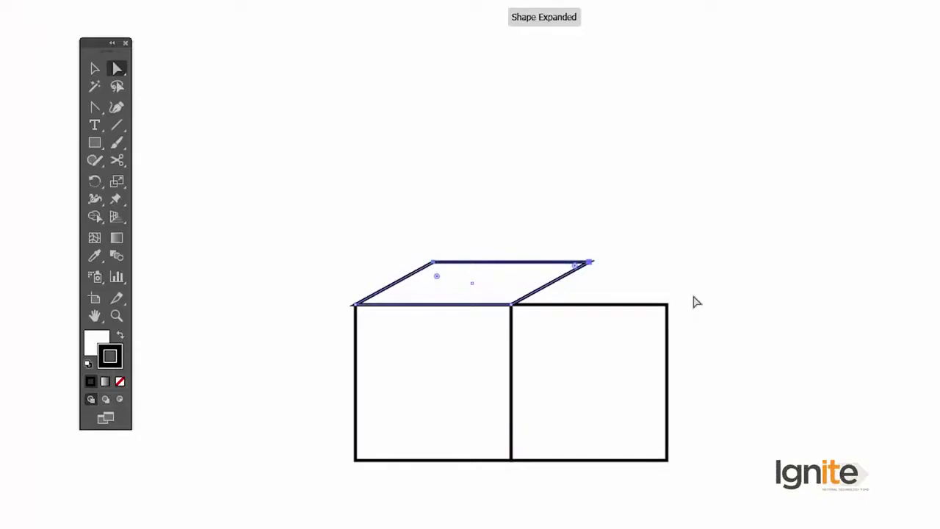
pyautogui.moveTo(657, 489); pyautogui.dragTo(656, 487)
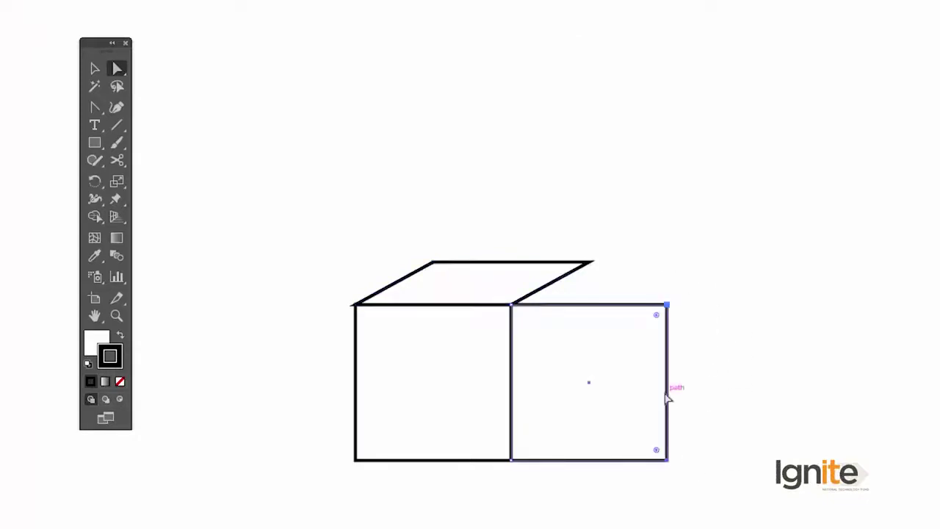
pyautogui.moveTo(671, 383); pyautogui.dragTo(594, 339)
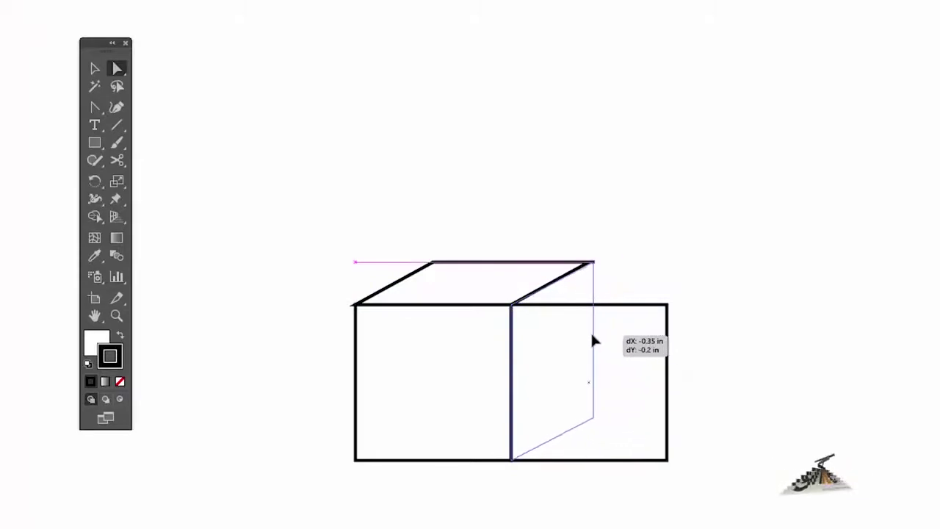
pyautogui.moveTo(595, 340); pyautogui.dragTo(595, 338)
pyautogui.click(592, 234)
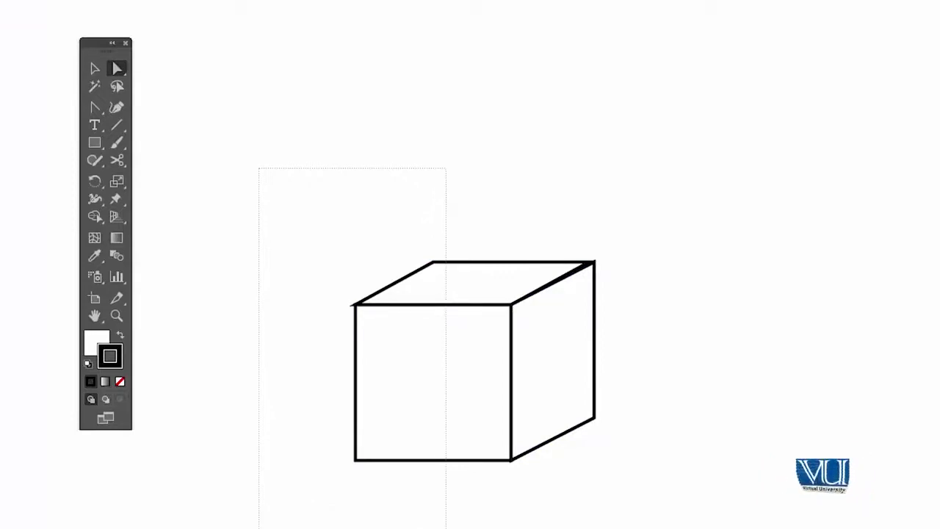
# Shift the front and top faces' left side rightward to make a narrower, taller box
pyautogui.click(381, 350)
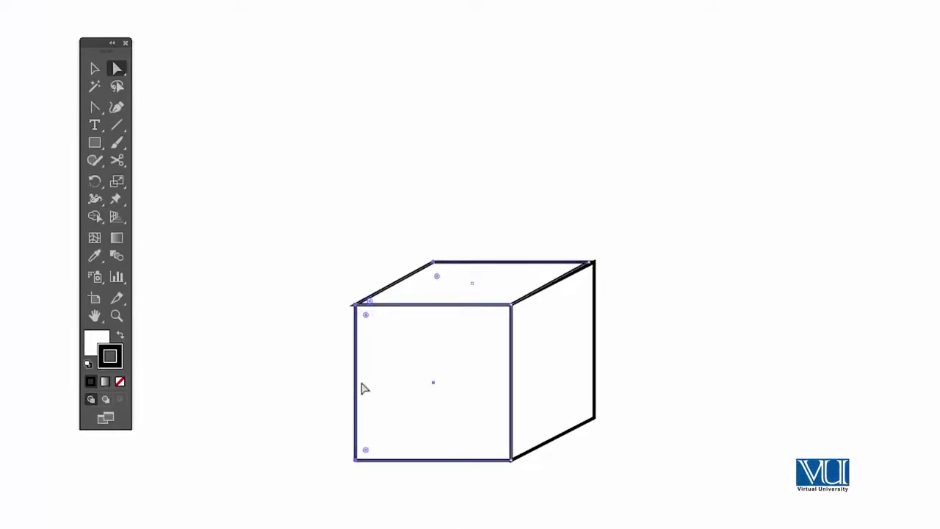
pyautogui.moveTo(351, 375); pyautogui.dragTo(436, 357)
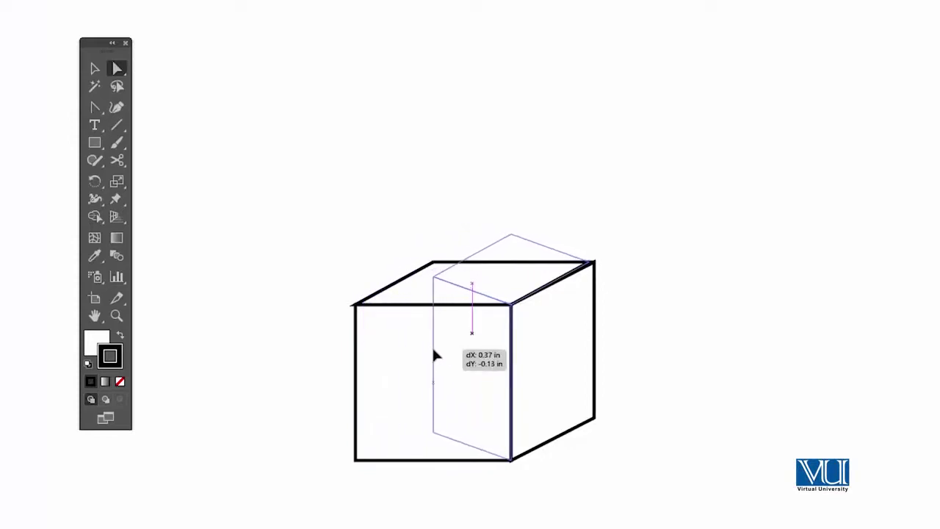
pyautogui.moveTo(436, 356); pyautogui.dragTo(435, 357)
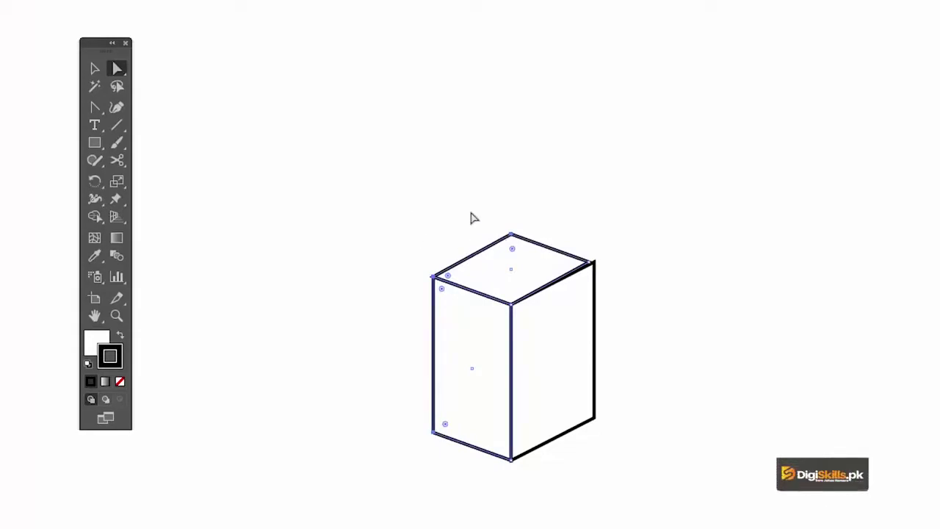
# Select the whole box and Alt-drag an identical copy to its right
pyautogui.keyDown('ctrl'); pyautogui.keyDown('alt'); pyautogui.click(525, 374); pyautogui.keyUp('alt'); pyautogui.keyUp('ctrl')
pyautogui.keyDown('ctrl'); pyautogui.click(556, 310); pyautogui.keyUp('ctrl')
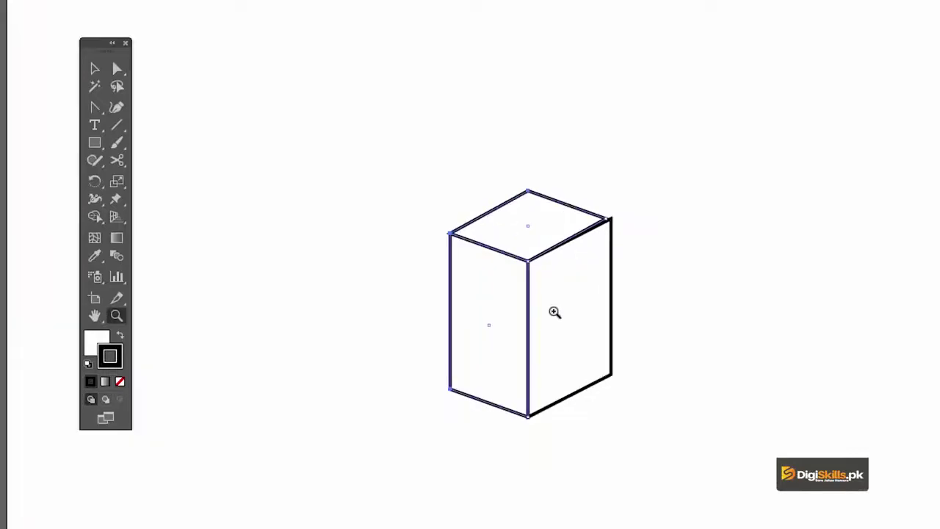
pyautogui.click(489, 99)
pyautogui.click(521, 254)
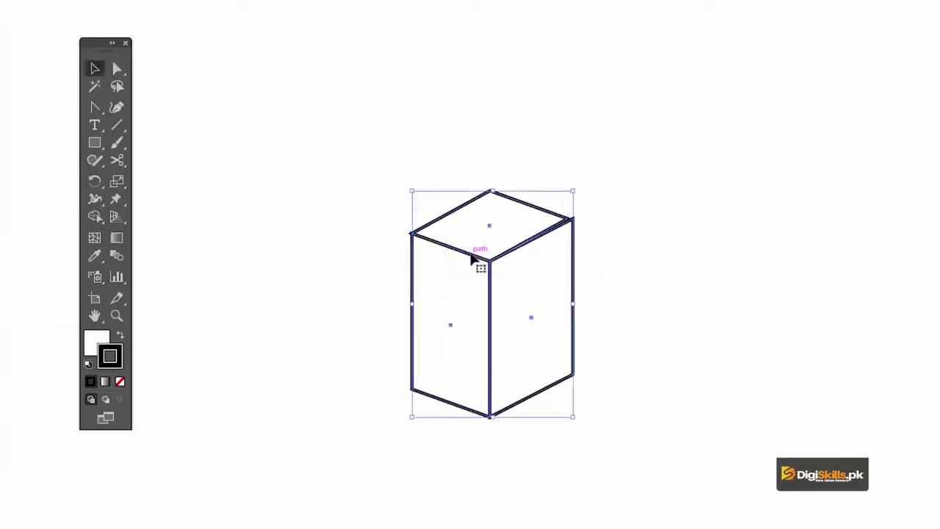
pyautogui.moveTo(470, 259); pyautogui.dragTo(663, 261)
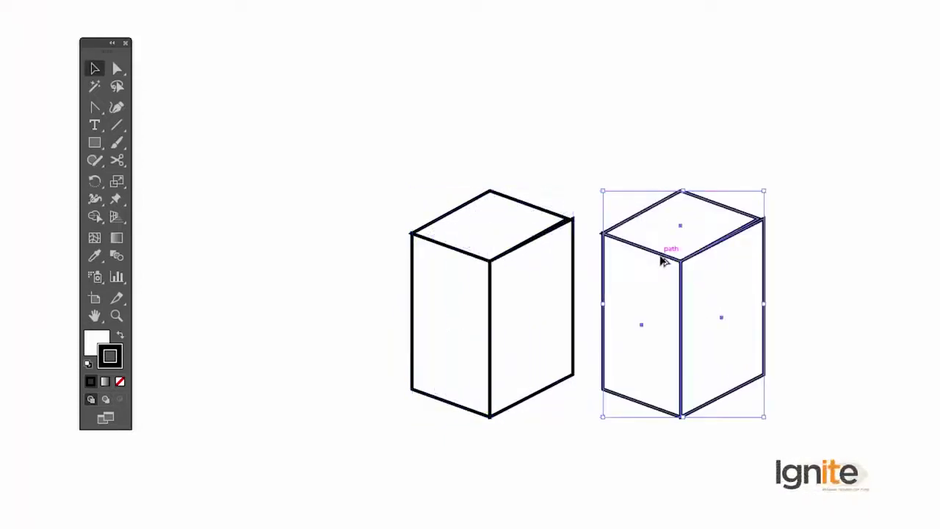
# Drag the right box's bottom anchors straight up so the duplicate becomes a short, flat box
pyautogui.click(644, 110)
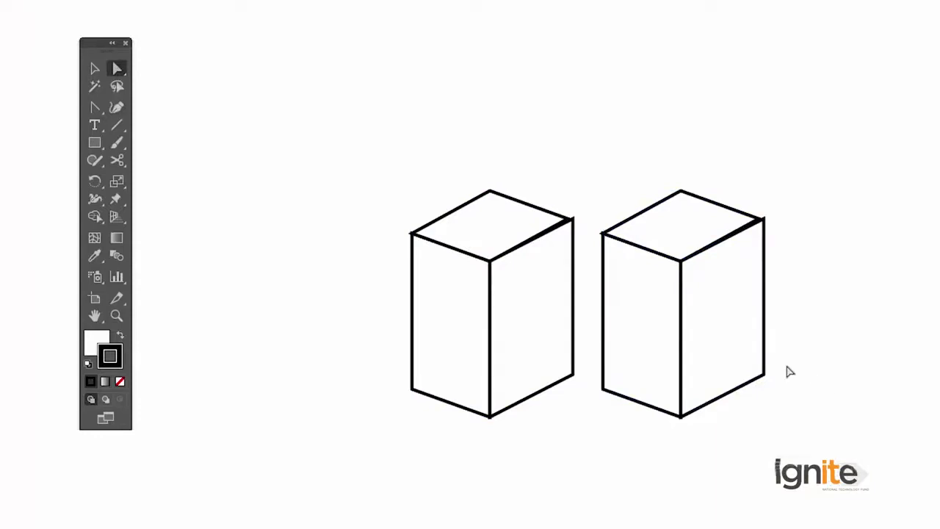
pyautogui.moveTo(792, 356); pyautogui.dragTo(594, 448)
pyautogui.click(680, 417)
pyautogui.click(681, 418)
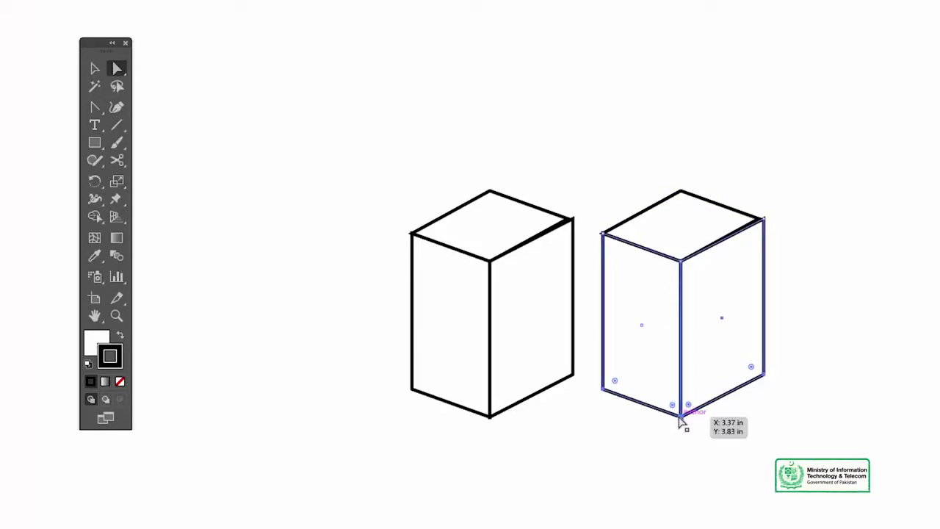
pyautogui.moveTo(680, 417); pyautogui.dragTo(680, 311)
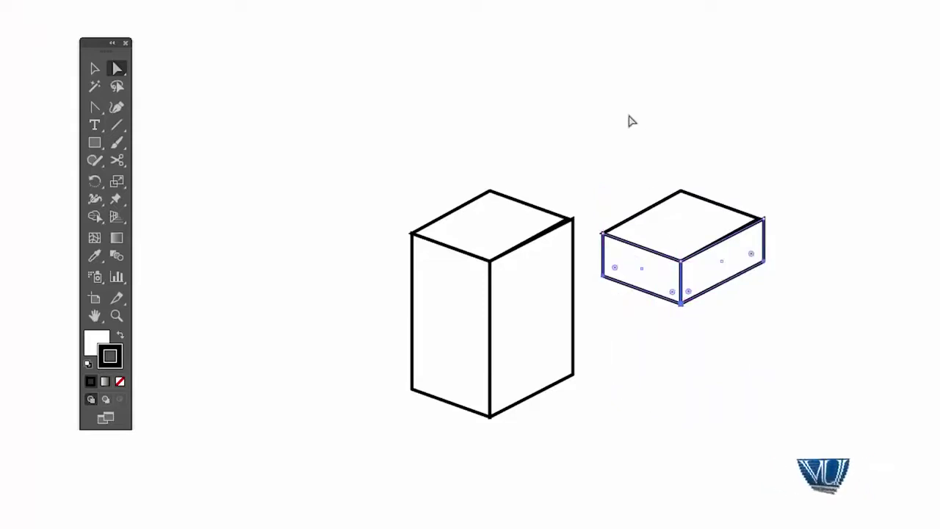
pyautogui.press('v')
pyautogui.click(624, 113)
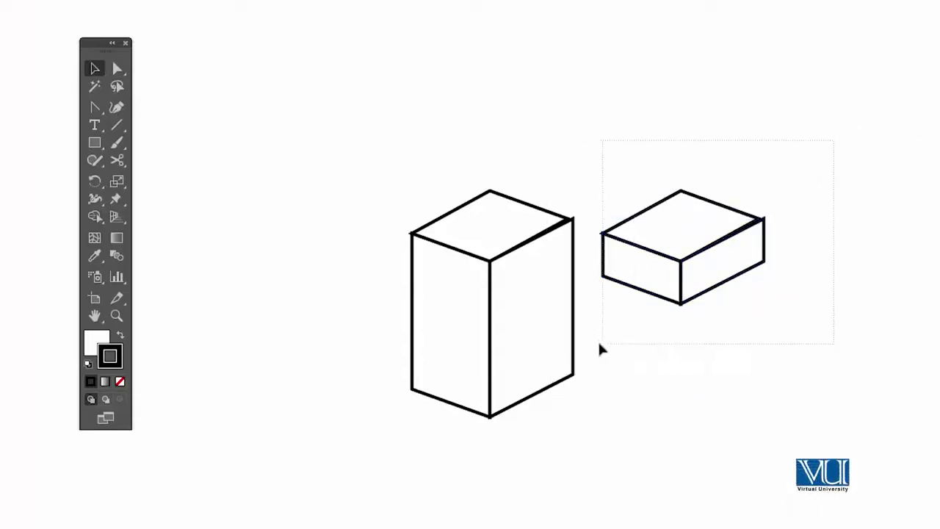
# Move the shallow box up onto the tall box as its lid, then zoom in on both
pyautogui.moveTo(597, 344); pyautogui.dragTo(597, 345)
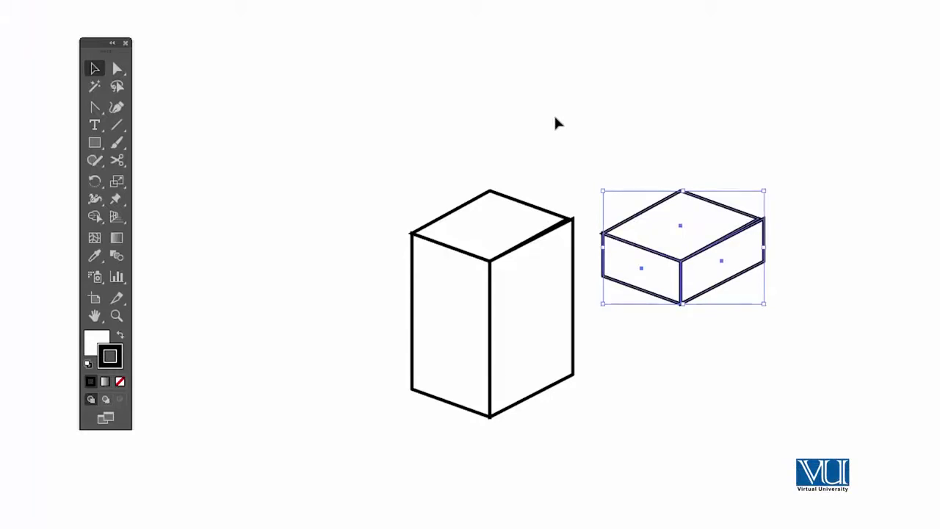
pyautogui.click(554, 122)
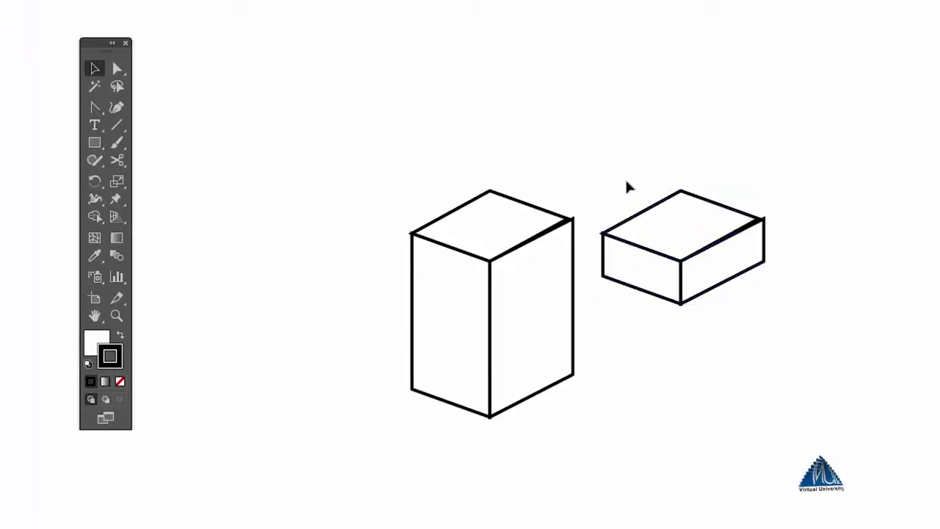
pyautogui.moveTo(595, 151); pyautogui.dragTo(795, 311)
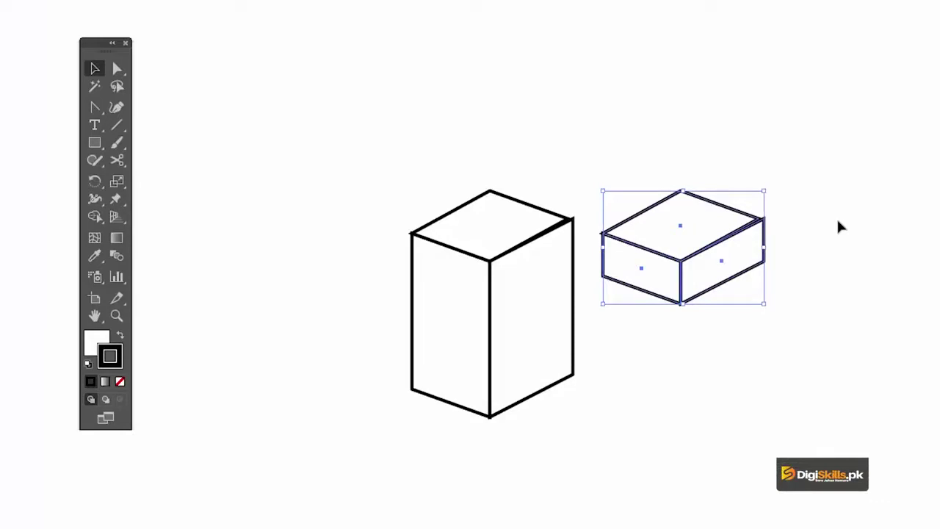
pyautogui.click(762, 154)
pyautogui.click(709, 208)
pyautogui.moveTo(686, 235); pyautogui.dragTo(634, 167)
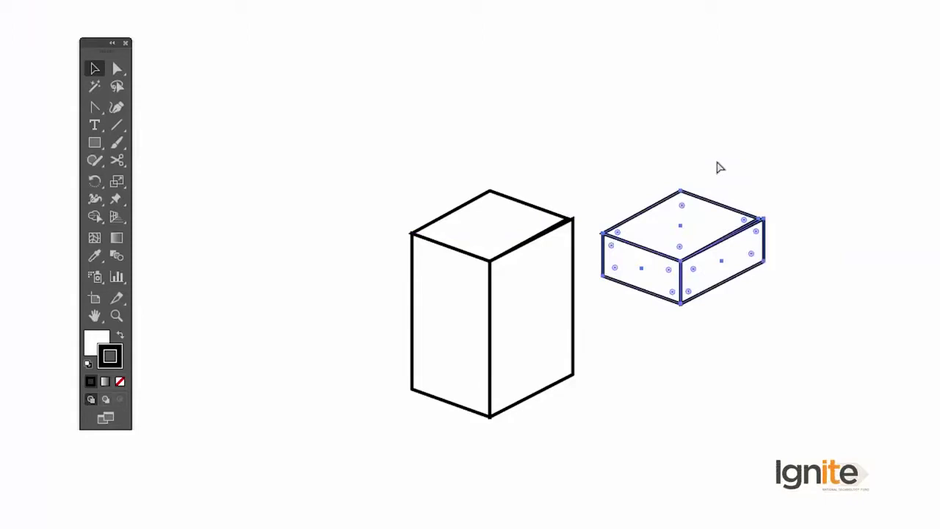
pyautogui.click(621, 156)
pyautogui.moveTo(735, 214)
pyautogui.mouseDown()
pyautogui.moveTo(868, 175)
pyautogui.moveTo(714, 105)
pyautogui.moveTo(654, 97)
pyautogui.moveTo(541, 200)
pyautogui.moveTo(581, 172)
pyautogui.mouseUp()
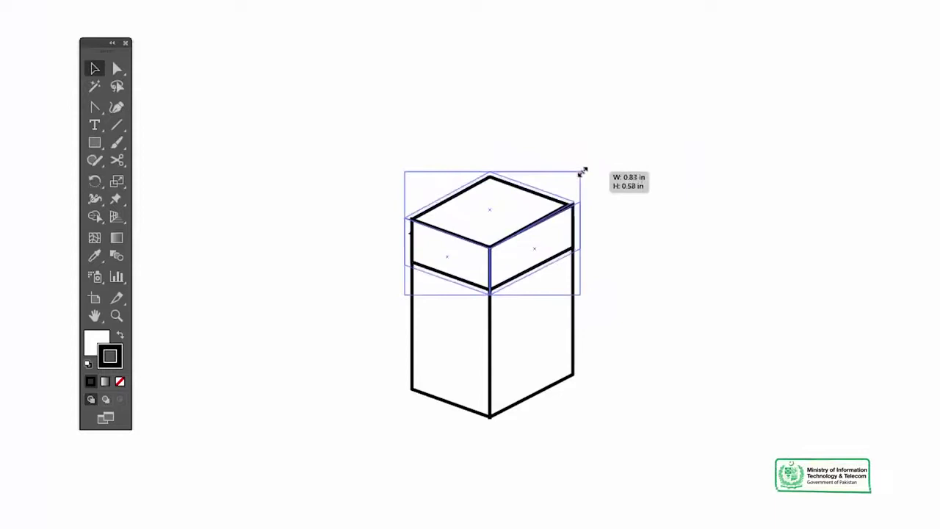
pyautogui.click(583, 136)
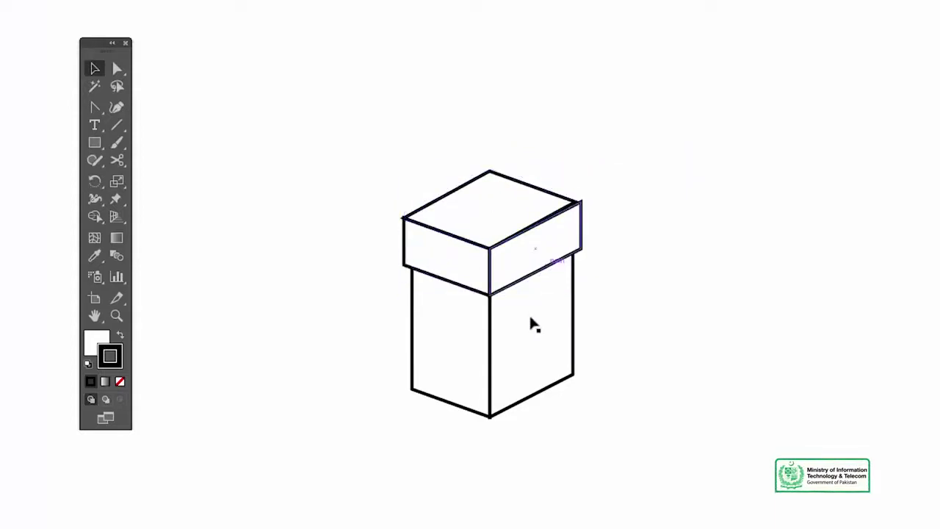
pyautogui.press('z')
pyautogui.click(482, 404)
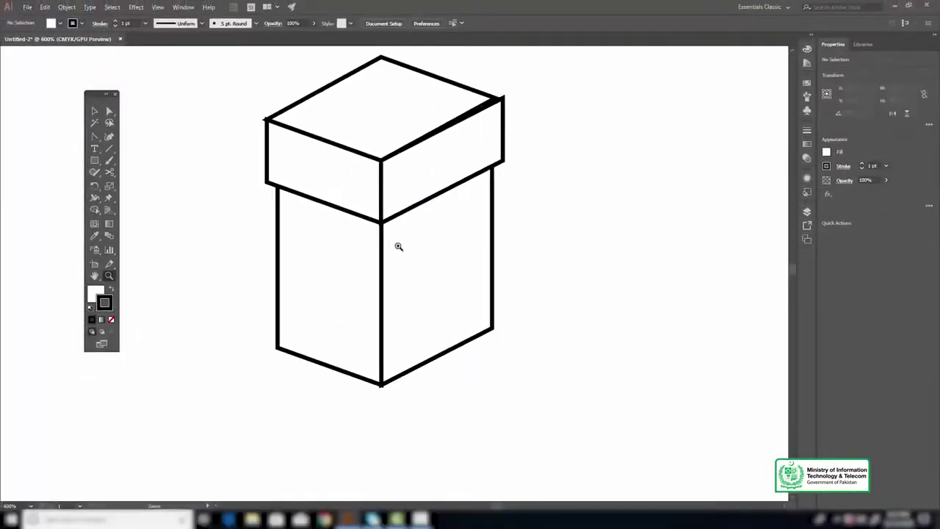
# Nudge the lid's right face slightly left and down toward the lid edge
pyautogui.click(415, 256)
pyautogui.press('v')
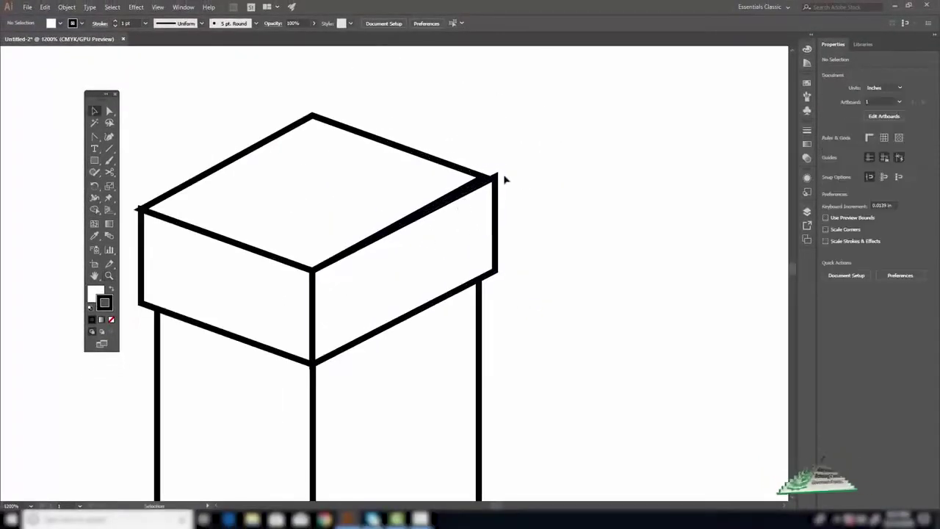
pyautogui.click(496, 182)
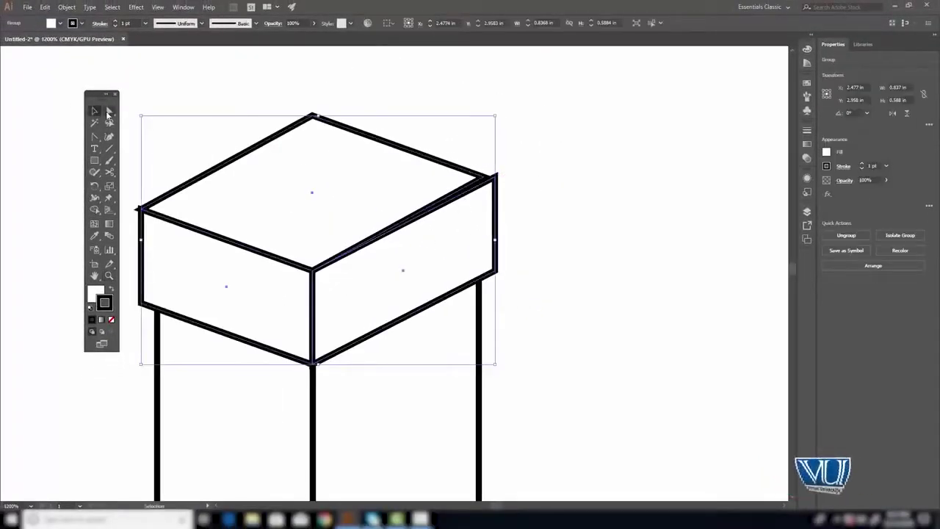
pyautogui.click(323, 96)
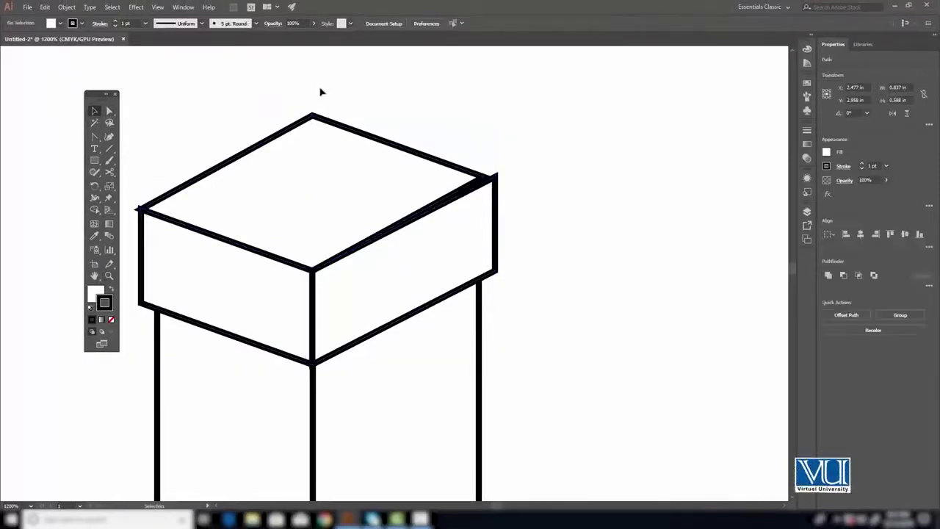
pyautogui.click(488, 196)
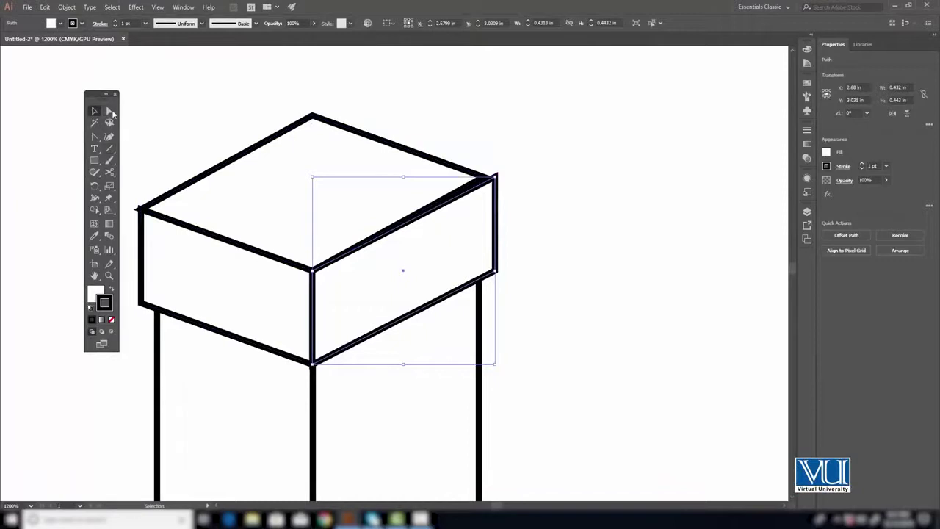
pyautogui.moveTo(495, 272); pyautogui.dragTo(492, 271)
pyautogui.press('a')
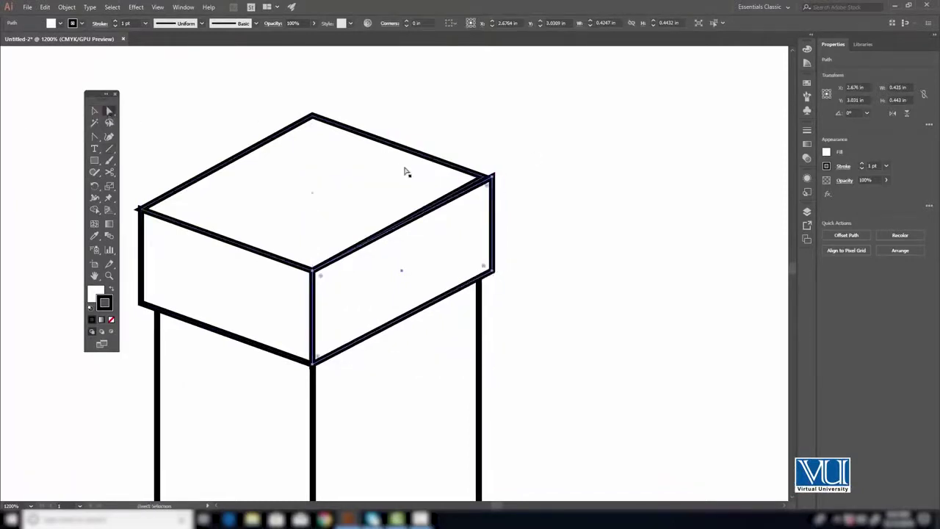
pyautogui.moveTo(490, 177); pyautogui.dragTo(484, 181)
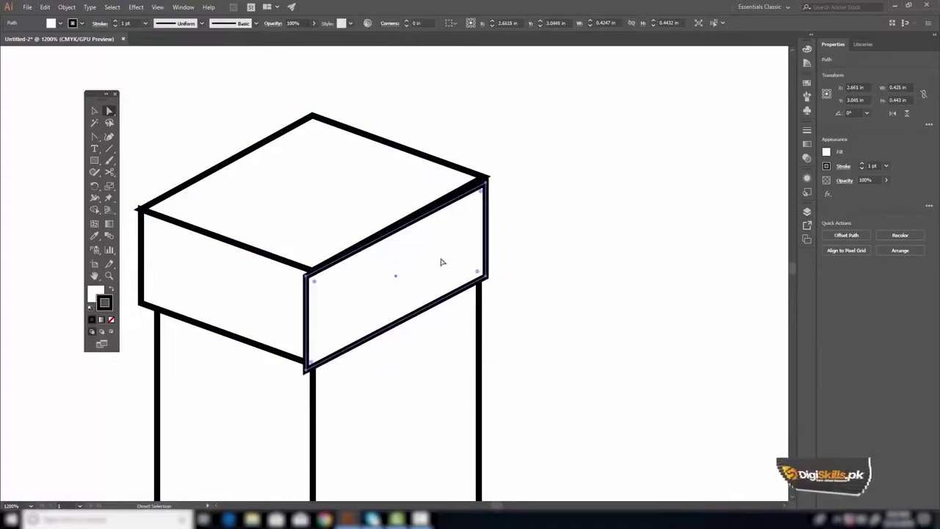
pyautogui.press('v')
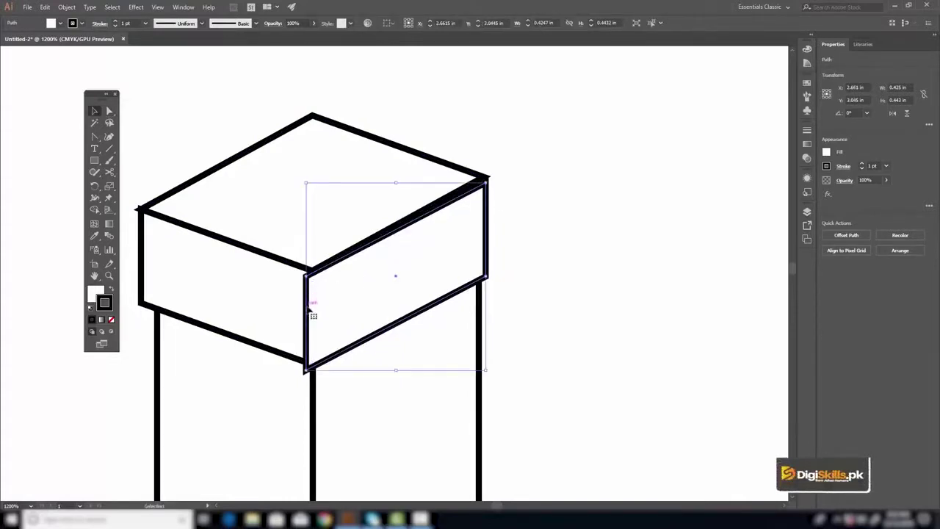
pyautogui.moveTo(313, 314); pyautogui.dragTo(321, 309)
pyautogui.press('a')
# Pull the right face's top corner anchor onto the lid's top corner
pyautogui.press('z')
pyautogui.click(481, 200)
pyautogui.click(474, 246)
pyautogui.click(294, 293)
pyautogui.scroll(-2, 24, 80)
pyautogui.press('v')
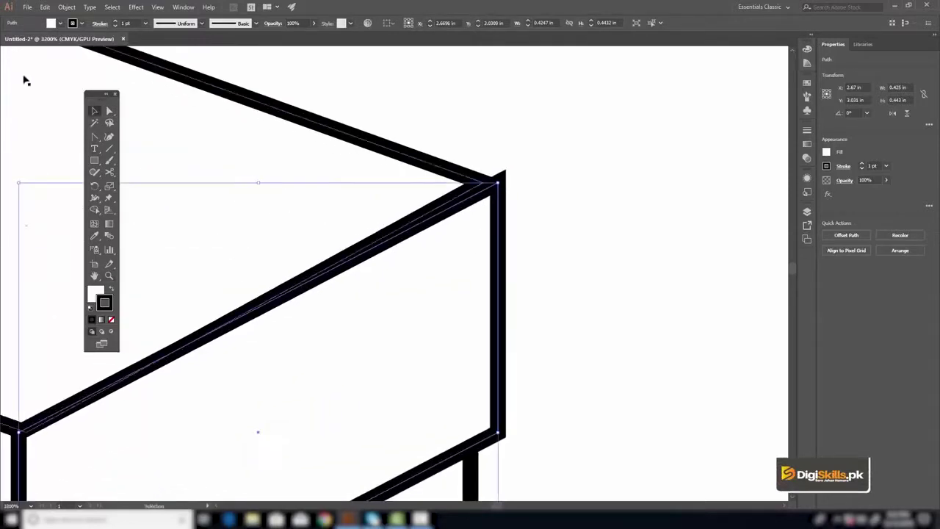
pyautogui.click(109, 112)
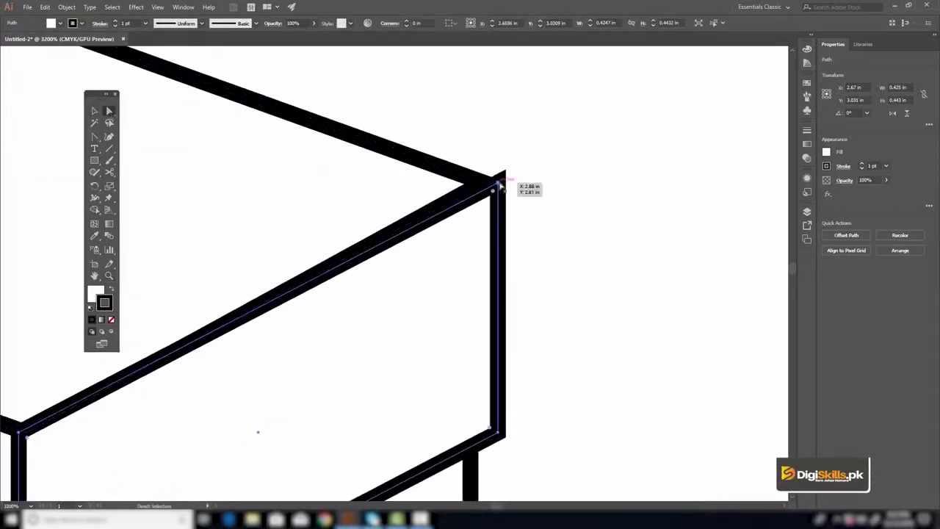
pyautogui.click(500, 185)
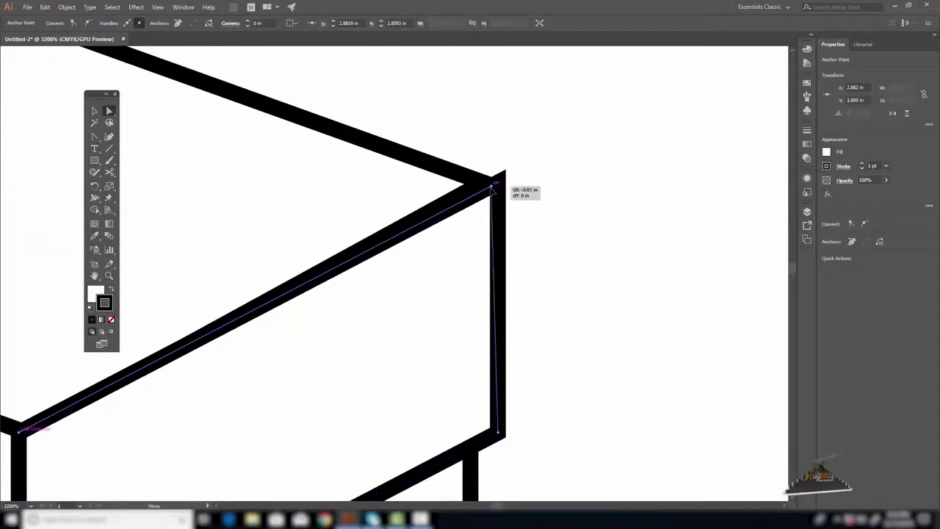
pyautogui.moveTo(499, 184); pyautogui.dragTo(494, 205)
# Zoom back out and deselect to view the finished lidded box
pyautogui.hotkey('ctrl', '-')
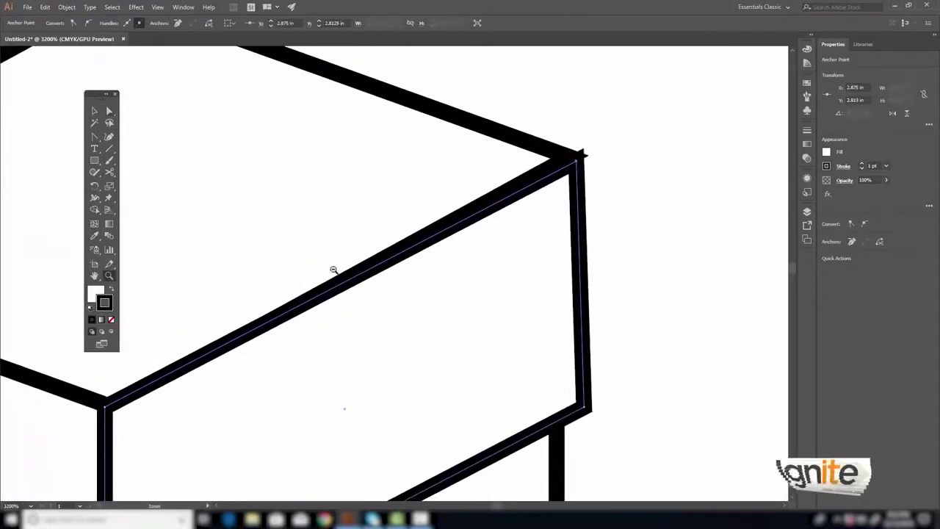
pyautogui.hotkey('ctrl', '-')
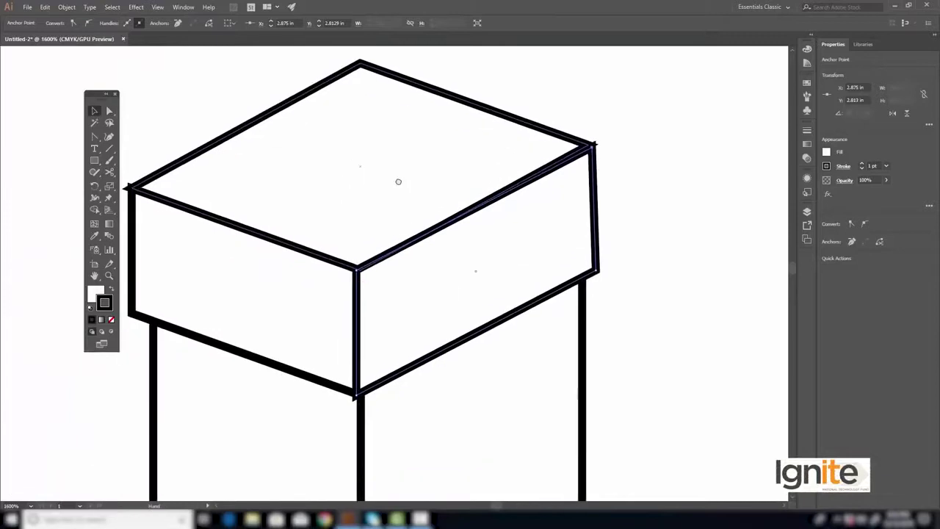
pyautogui.hotkey('ctrl', '-')
pyautogui.hotkey('ctrl', '-')
pyautogui.hotkey('ctrl', '-')
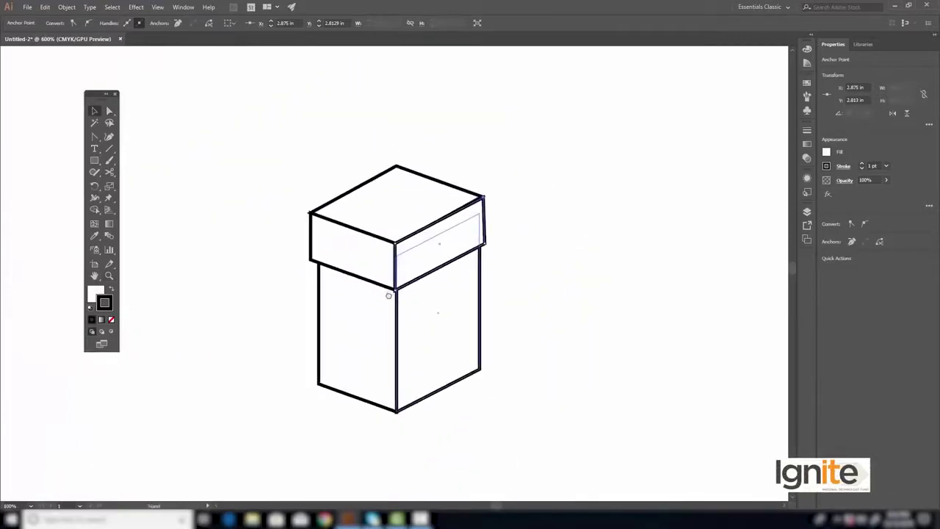
pyautogui.press('v')
pyautogui.click(241, 129)
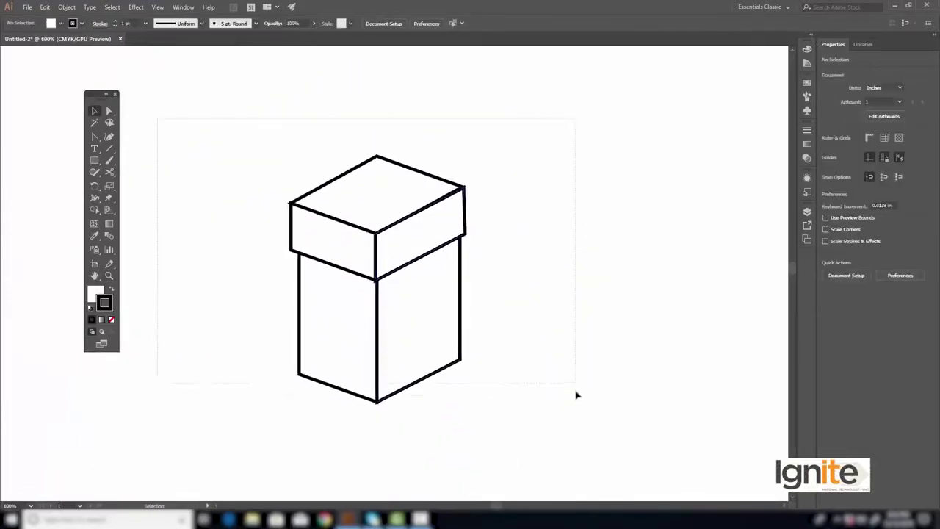
# Select all the box and lid shapes and group them into one object
pyautogui.hotkey('ctrl', 'a')
pyautogui.press('a')
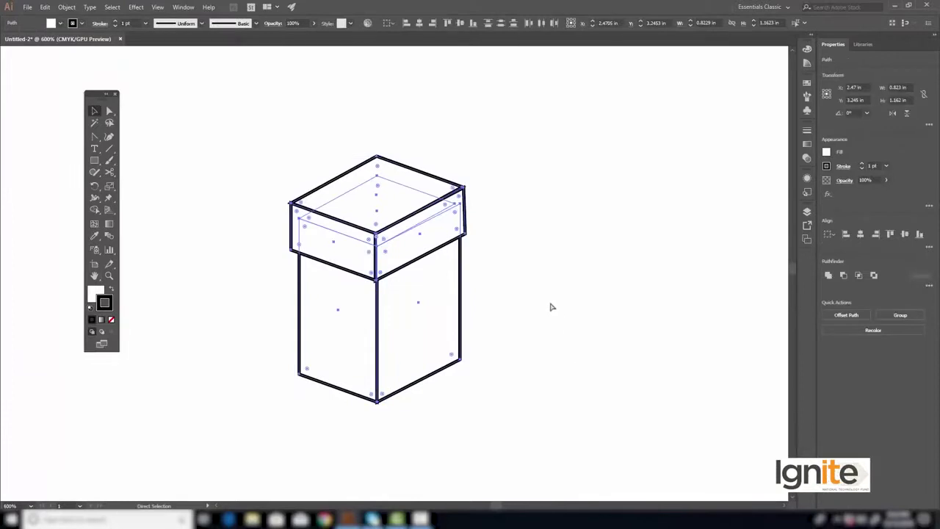
pyautogui.hotkey('ctrl', 'g')
pyautogui.press('v')
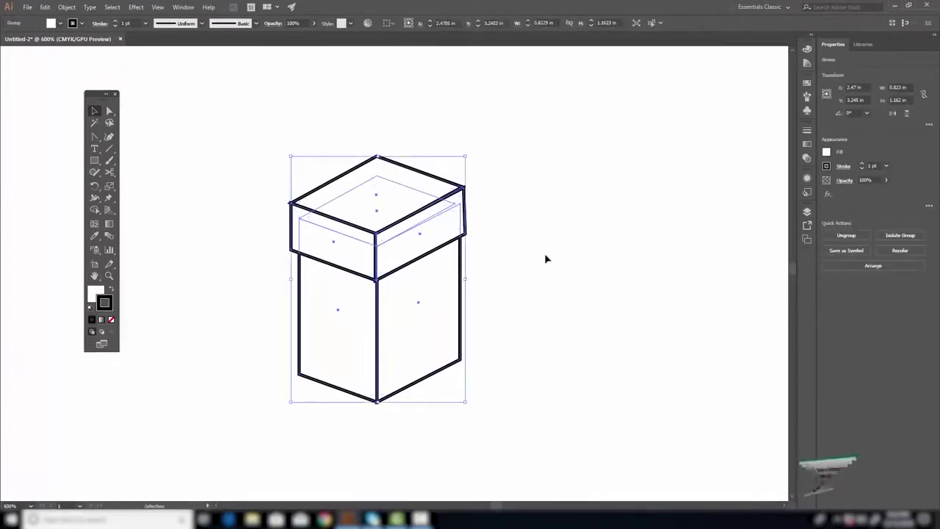
# Shift the grouped box slightly up-right, then zoom out and deselect it
pyautogui.click(546, 259)
pyautogui.click(359, 169)
pyautogui.moveTo(356, 225); pyautogui.dragTo(374, 177)
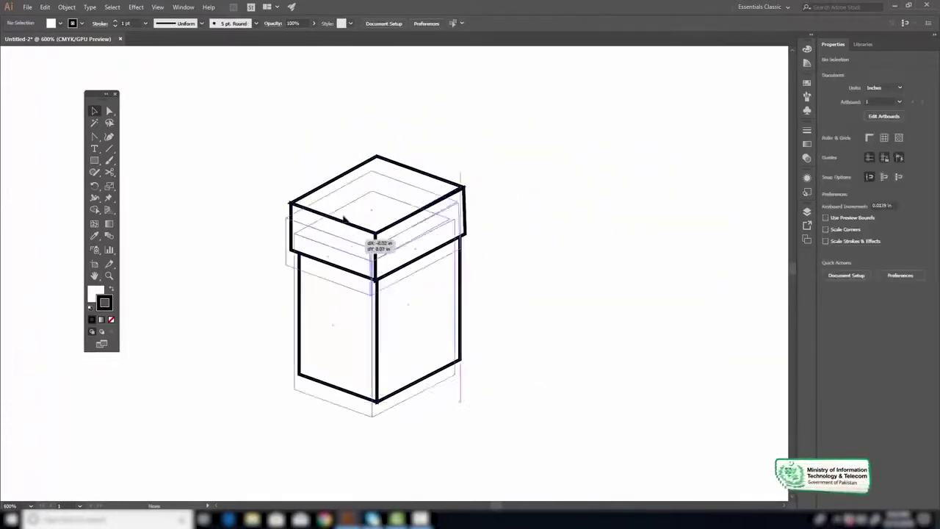
pyautogui.press('z')
pyautogui.keyDown('alt'); pyautogui.click(412, 246); pyautogui.keyUp('alt')
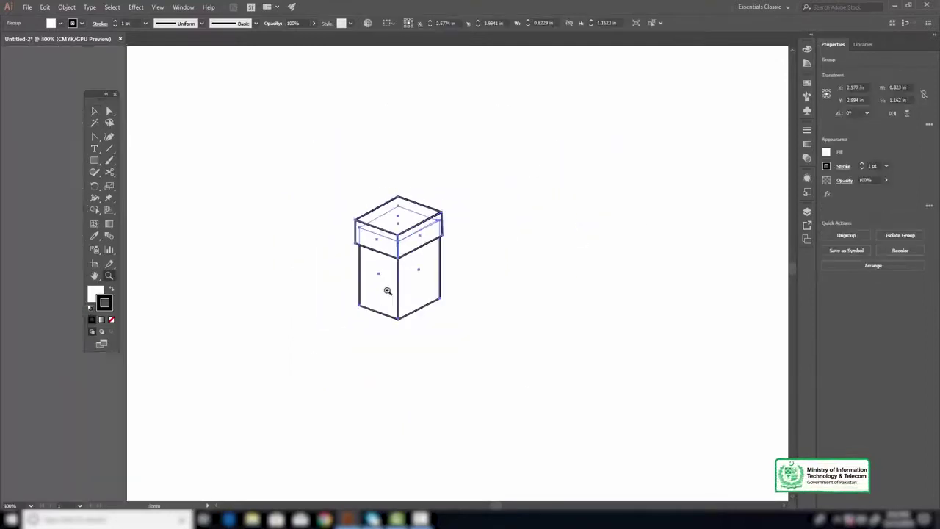
pyautogui.moveTo(394, 260); pyautogui.dragTo(396, 261)
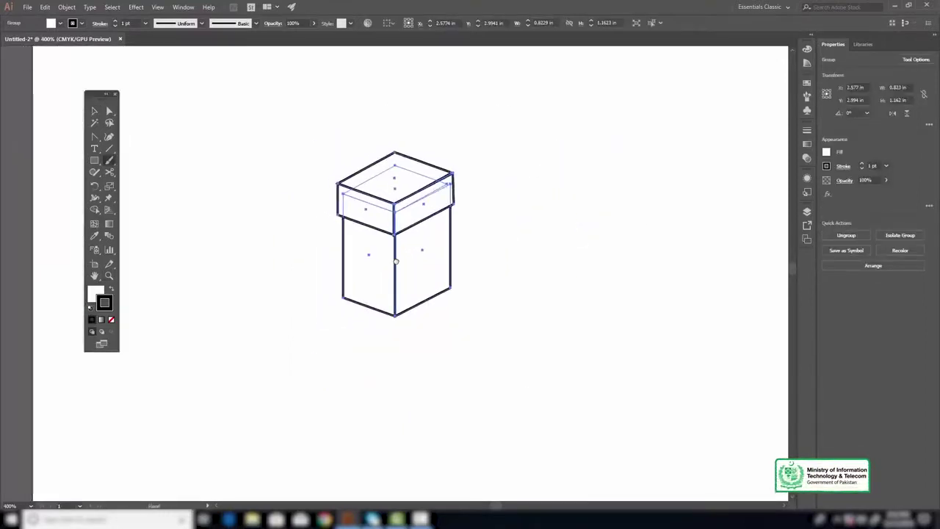
pyautogui.click(518, 202)
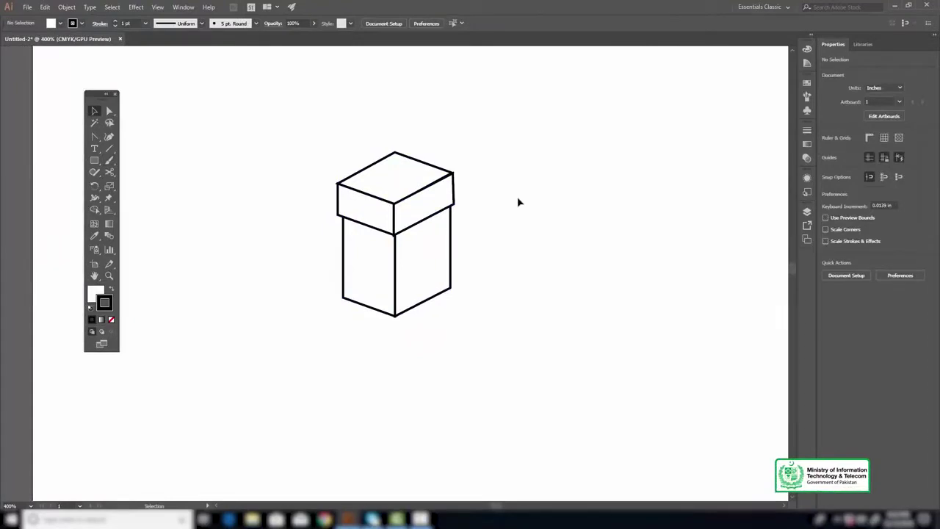